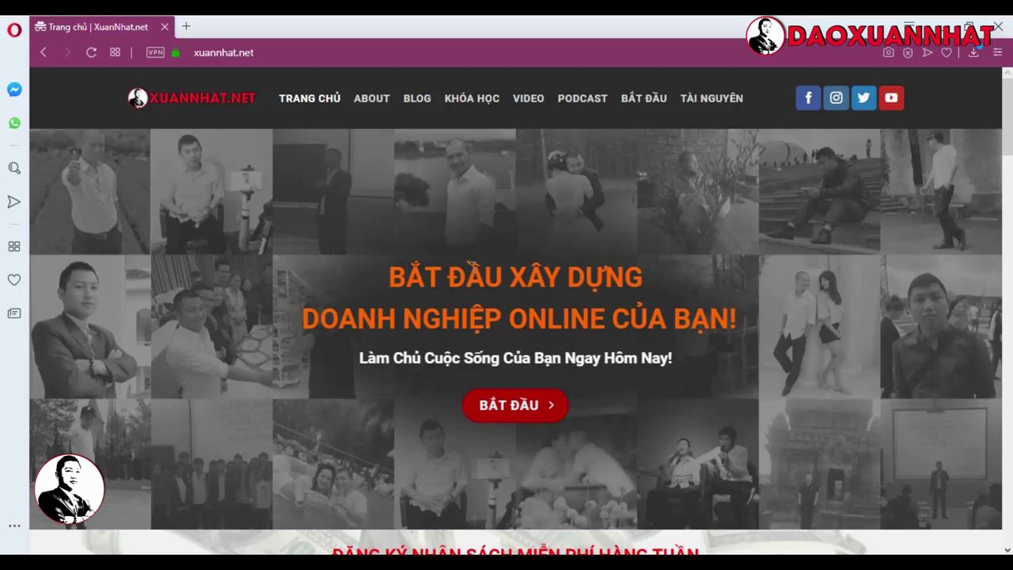
Open a new Speed Dial tab beside the xuannhat.net homepage tab
click(190, 27)
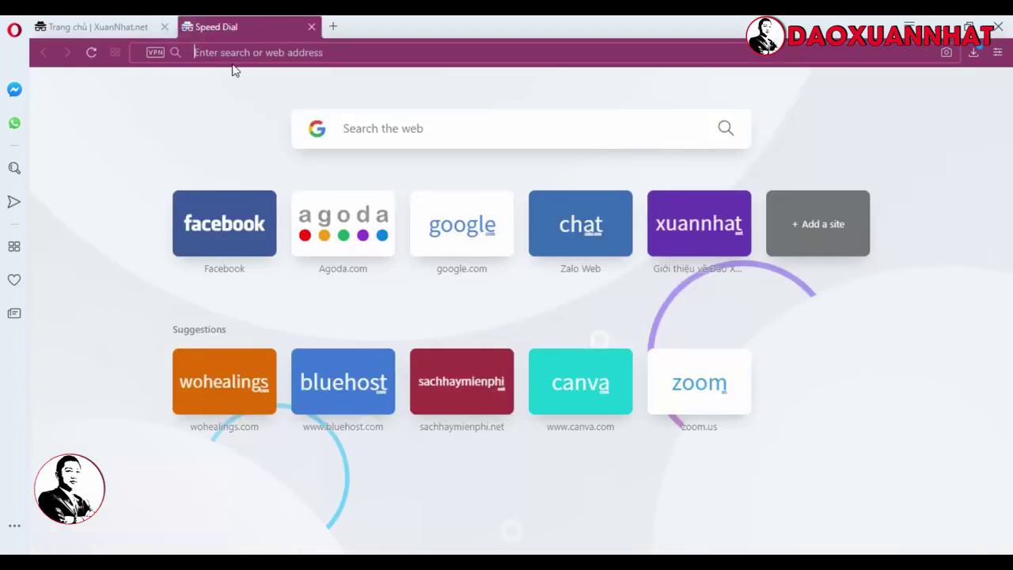
Go to canva.com and choose to sign up with an e-mail address
click(585, 398)
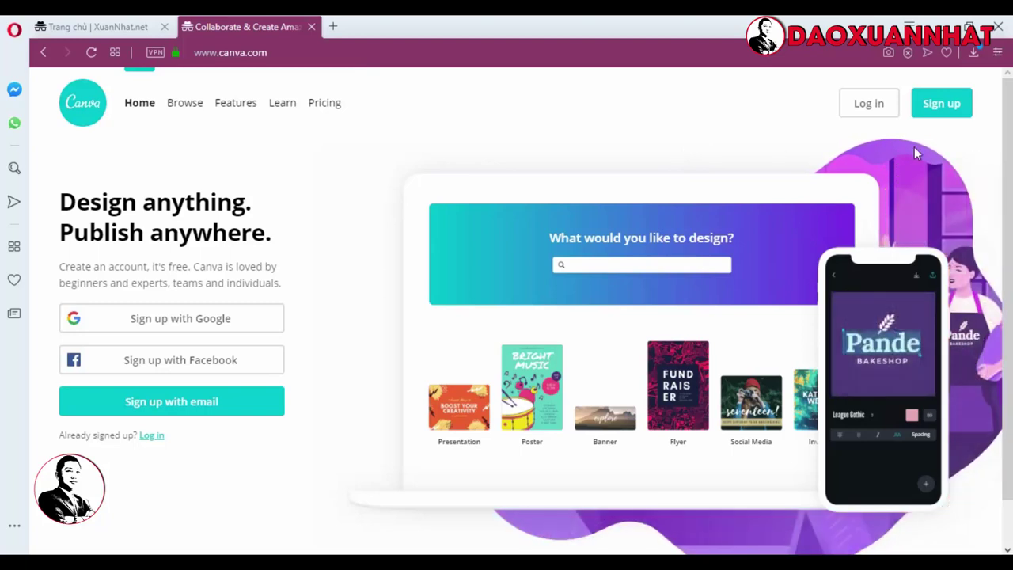
scroll(1011, 154, down, 1)
scroll(1011, 154, up, 1)
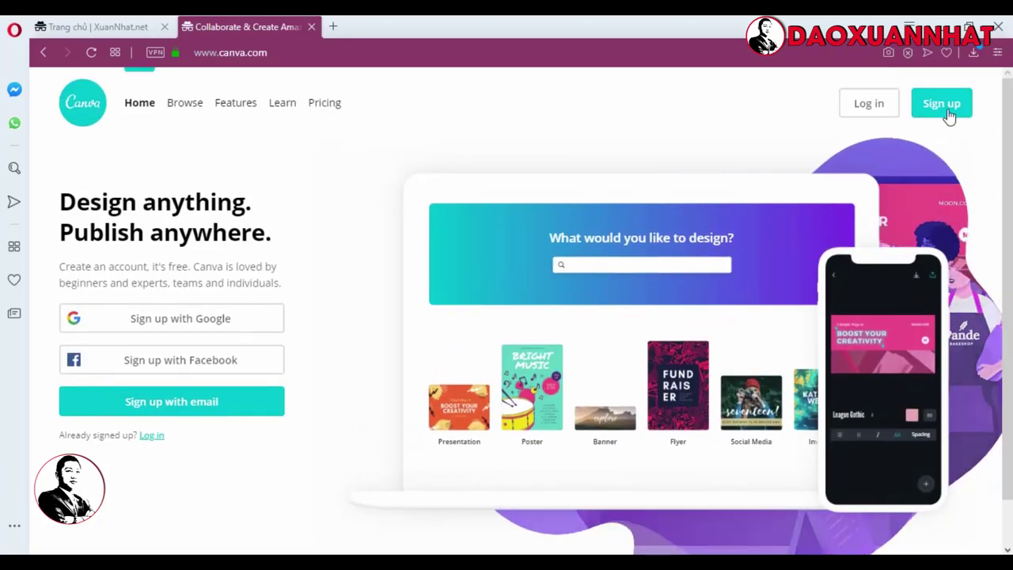
click(195, 410)
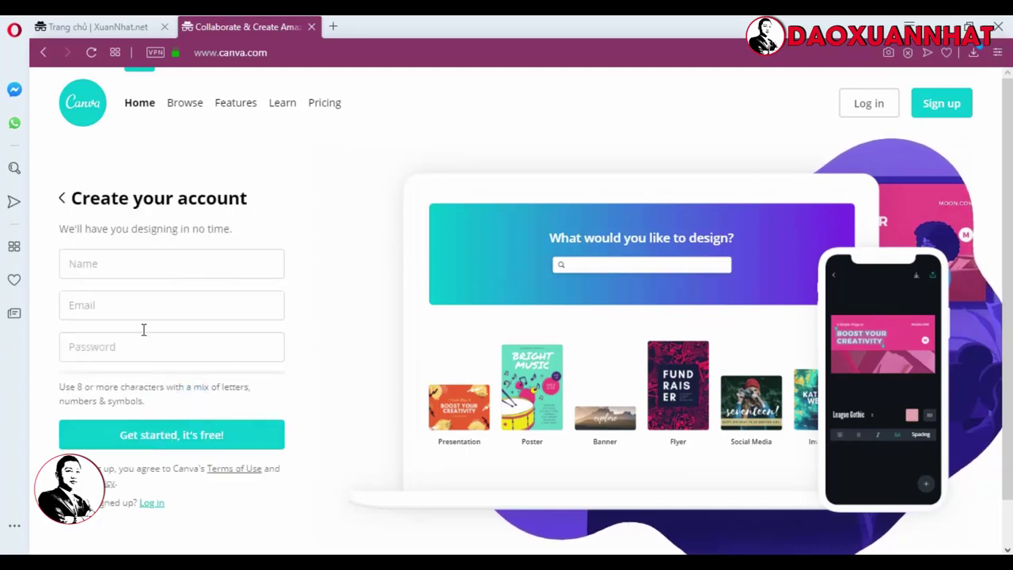
click(113, 265)
Enter the account name, e-mail address and a strong password, then submit the sign-up form
click(81, 301)
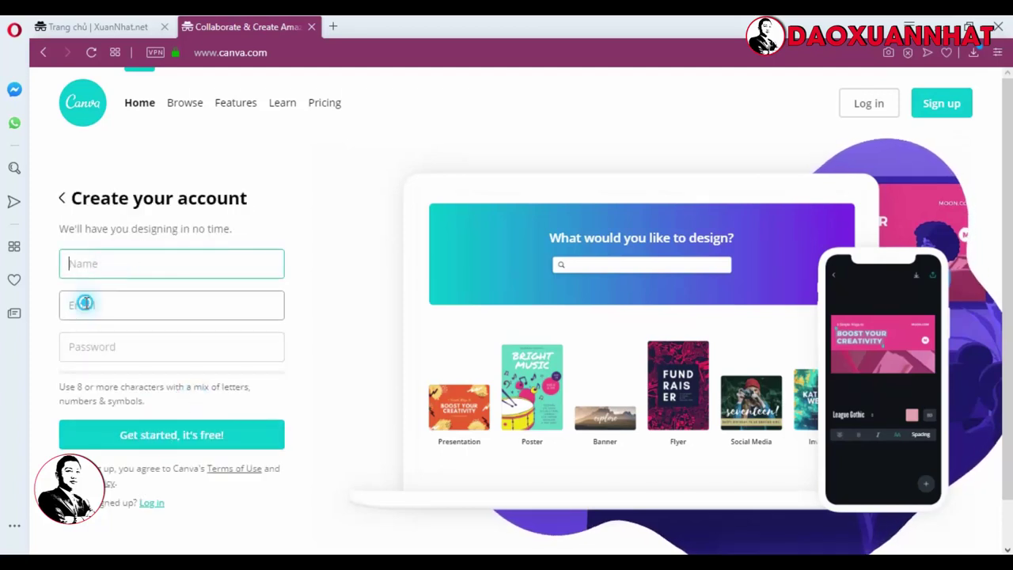
click(136, 263)
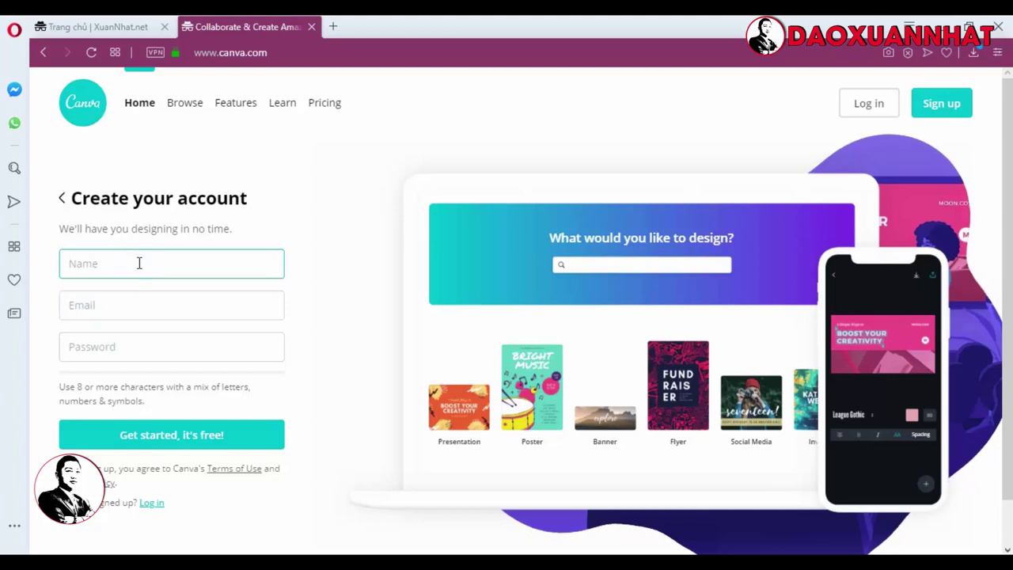
text(ND)
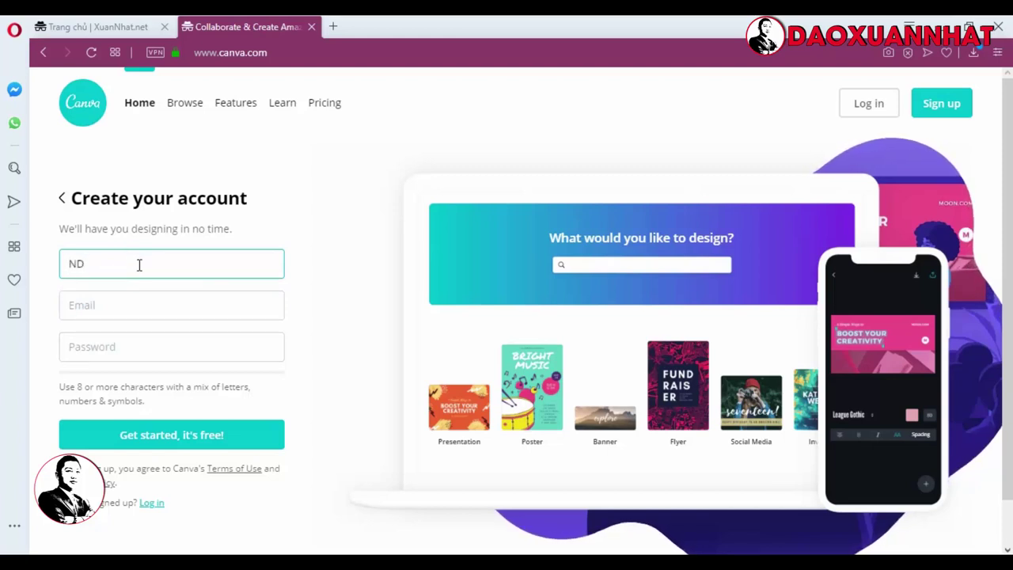
click(137, 309)
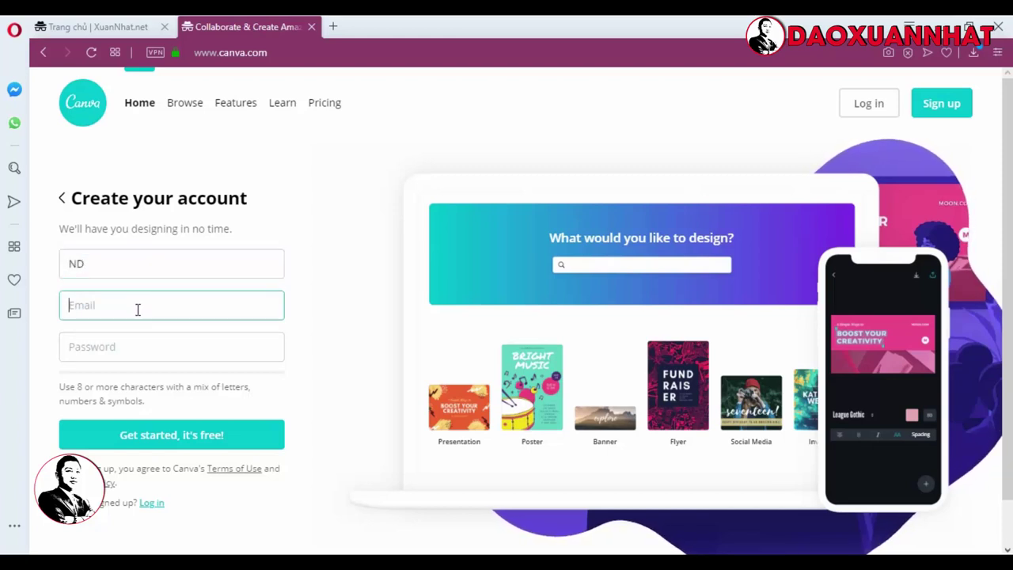
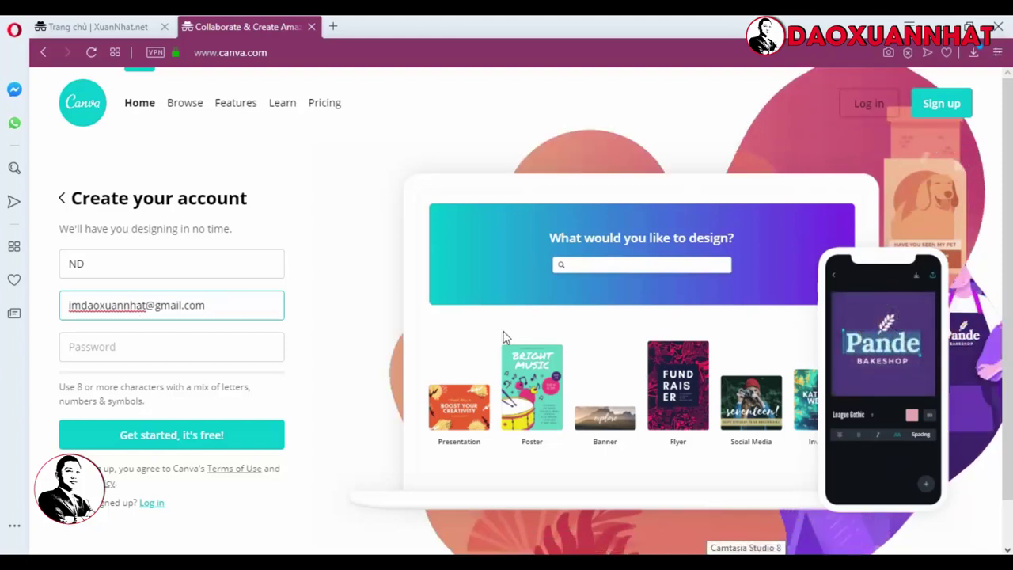
click(132, 341)
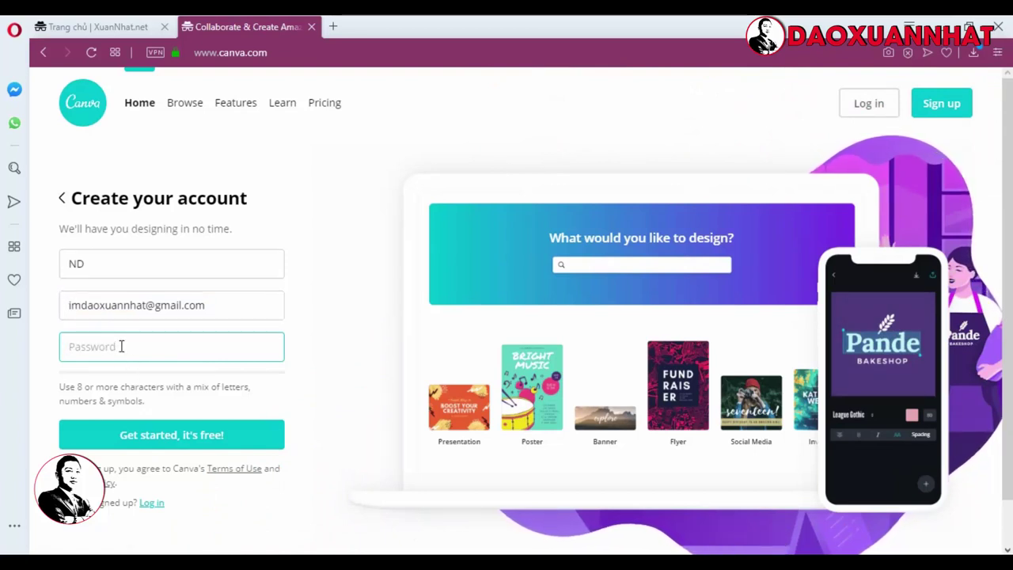
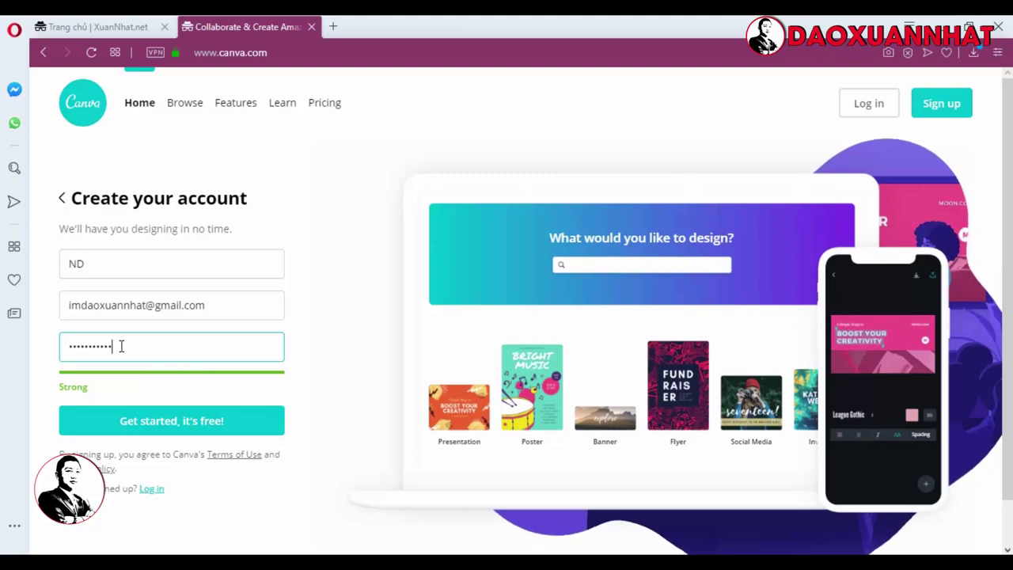
click(138, 428)
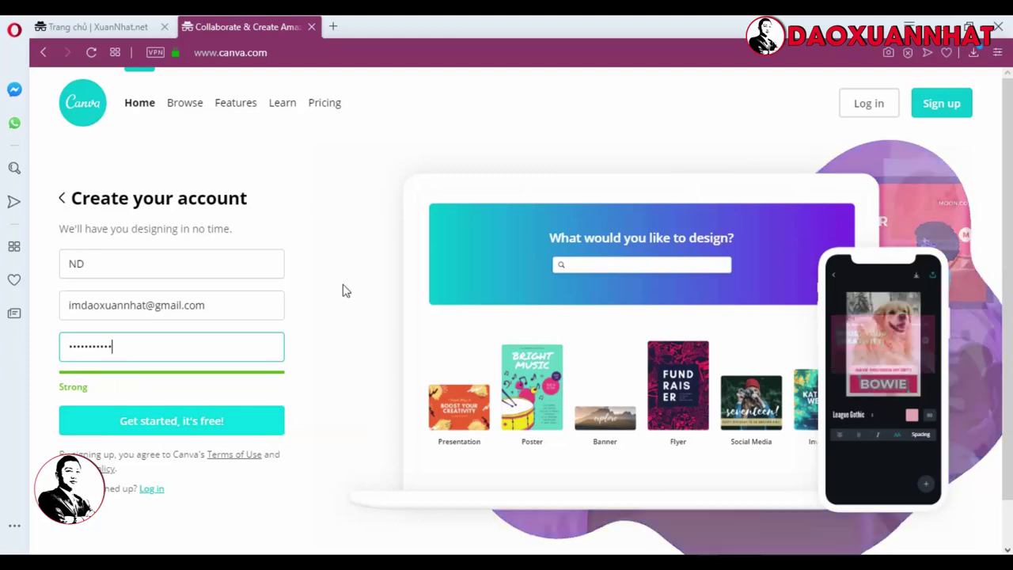
Log in to Canva with the account's e-mail address and password
click(881, 107)
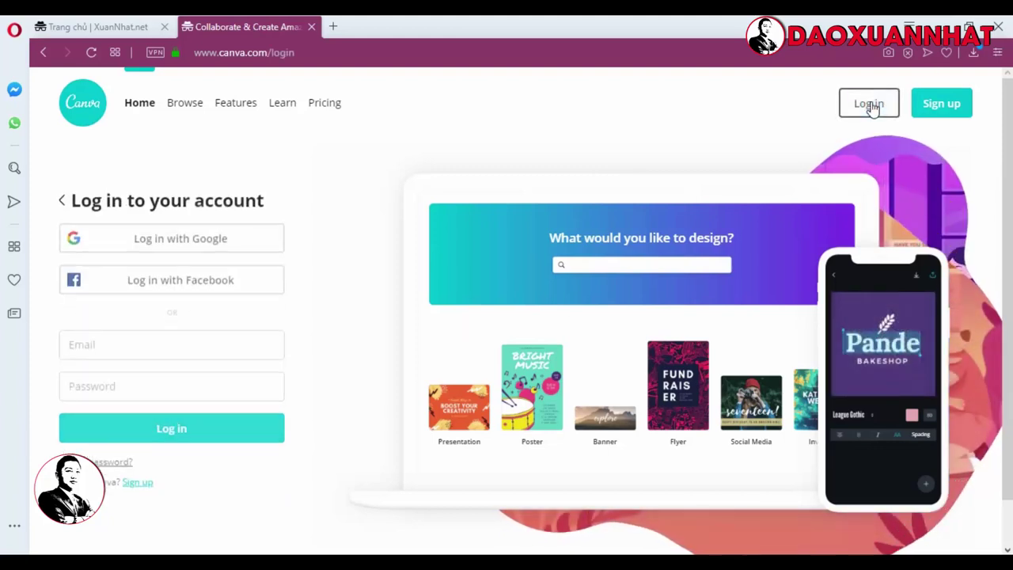
click(154, 348)
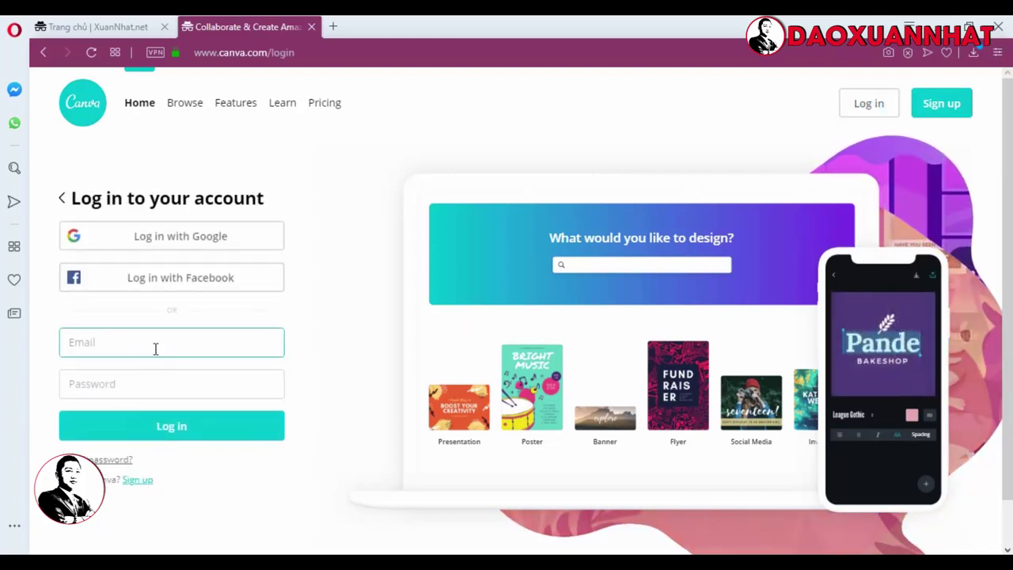
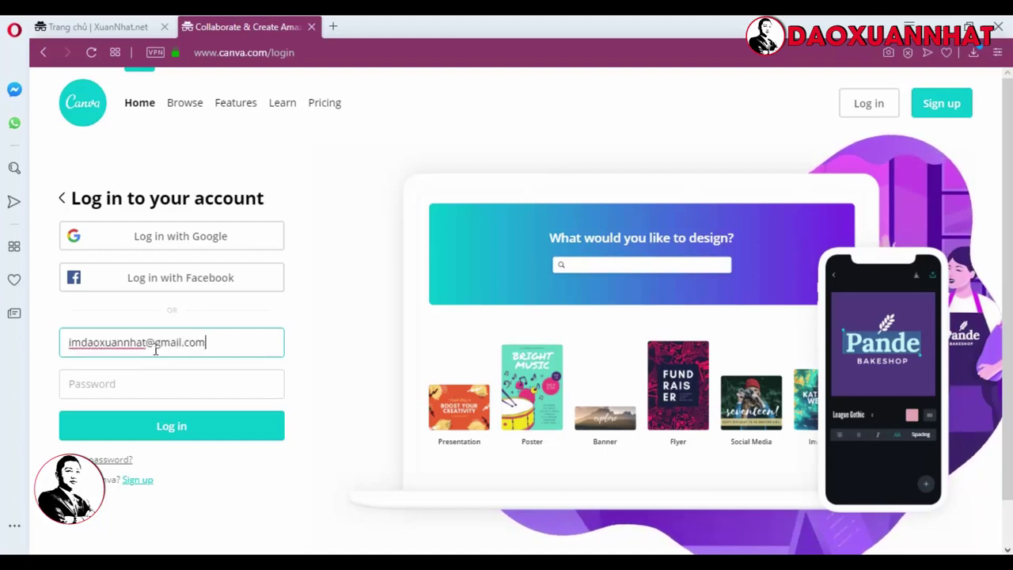
click(121, 385)
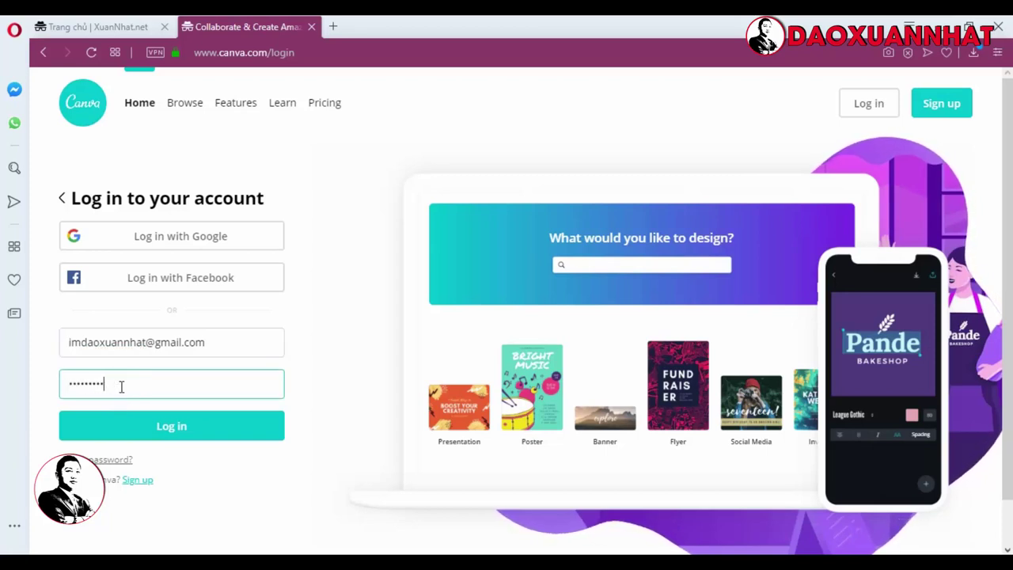
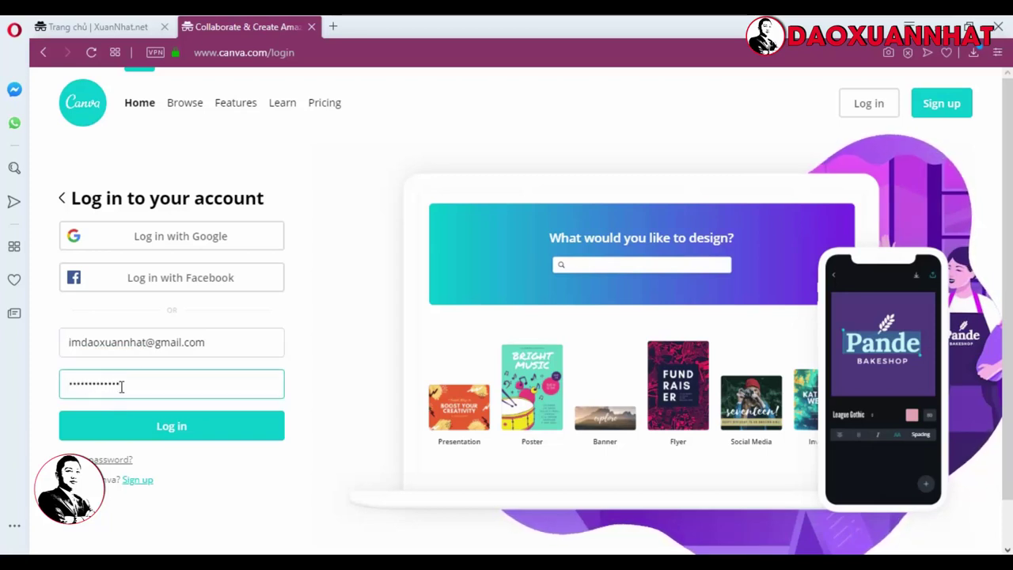
click(152, 421)
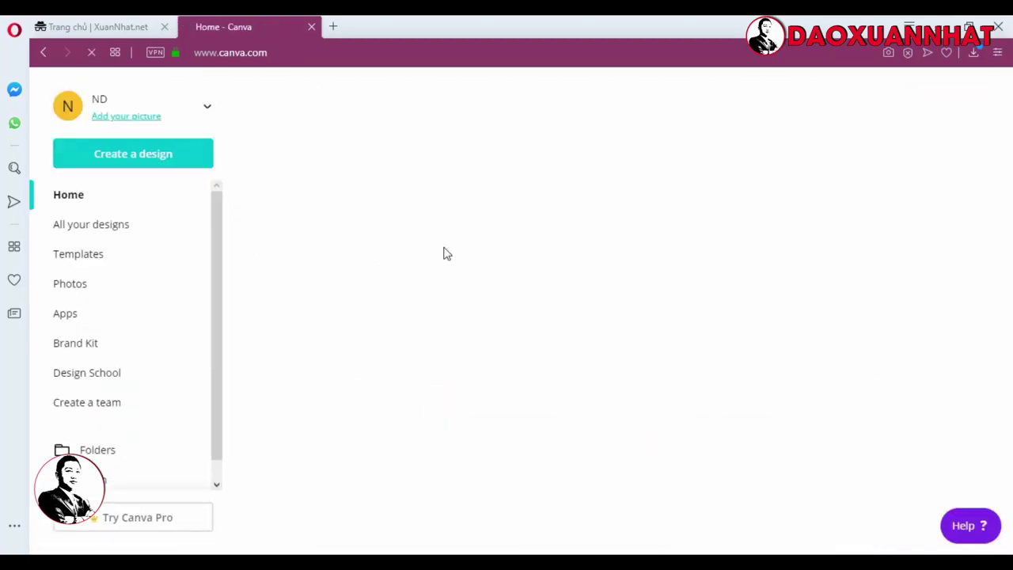
Start a YouTube Thumbnail design by searching 'thum' among the Create a design types
drag(1009, 174, 1007, 364)
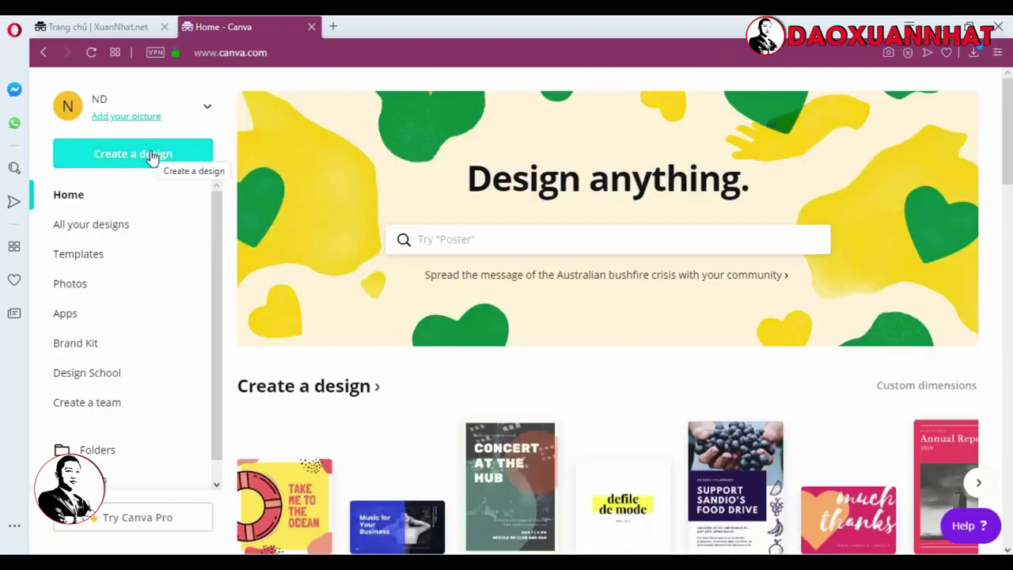
click(153, 156)
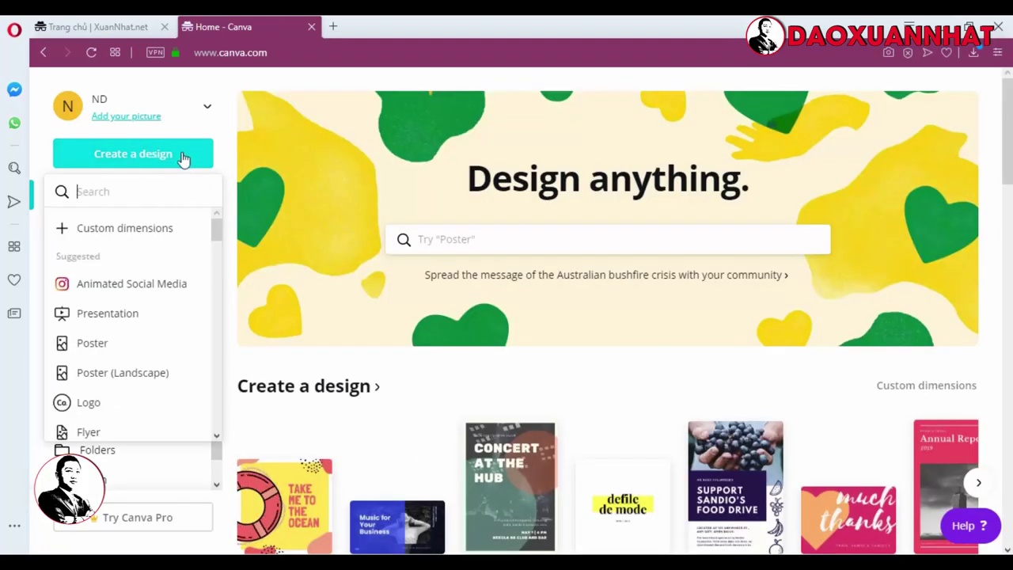
mouse_move(216, 233)
mouse_down()
mouse_move(224, 294)
mouse_move(217, 228)
mouse_move(215, 300)
mouse_move(212, 224)
mouse_move(207, 320)
mouse_move(208, 301)
mouse_up()
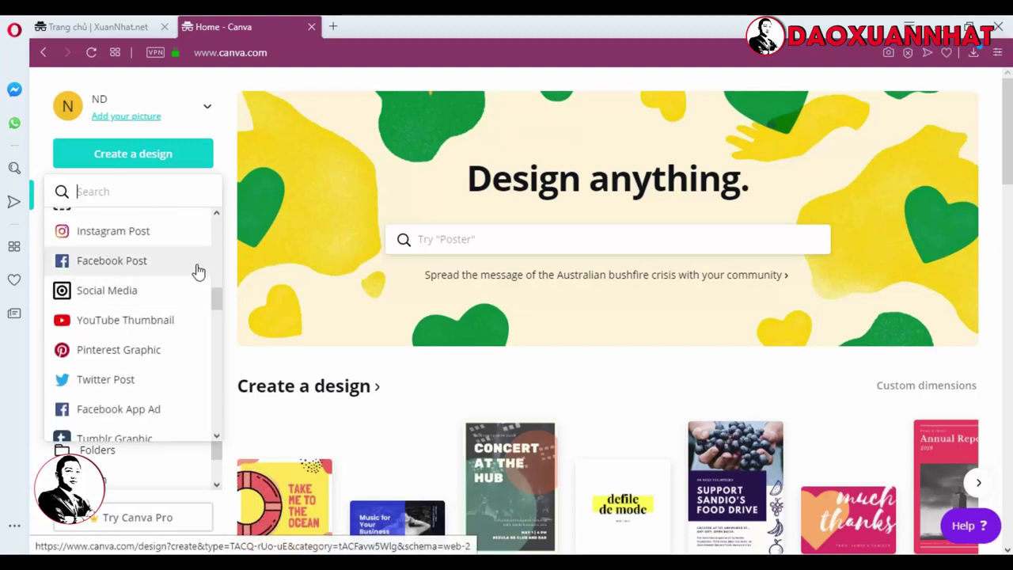
click(144, 323)
click(237, 27)
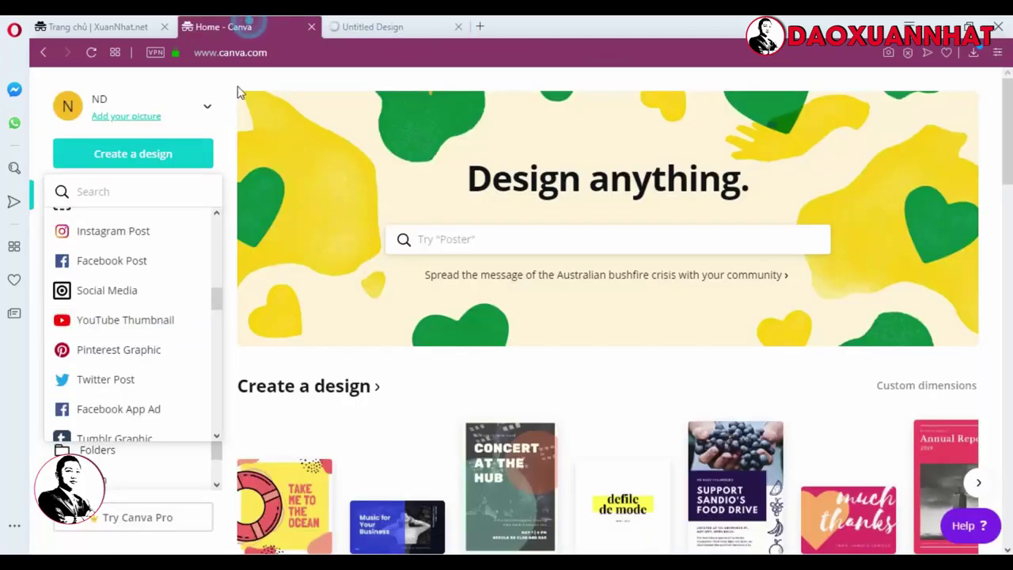
click(129, 190)
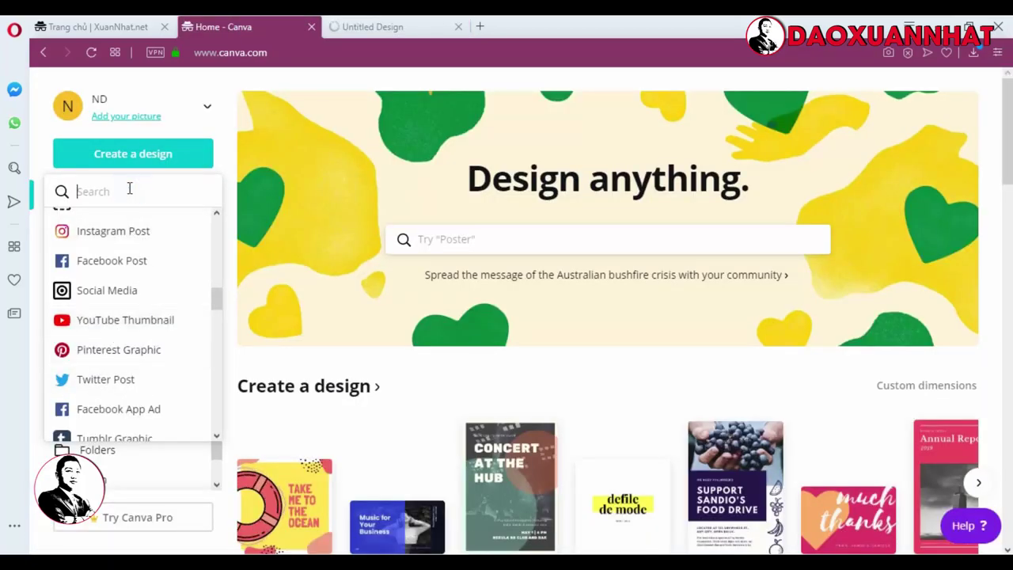
text(thum)
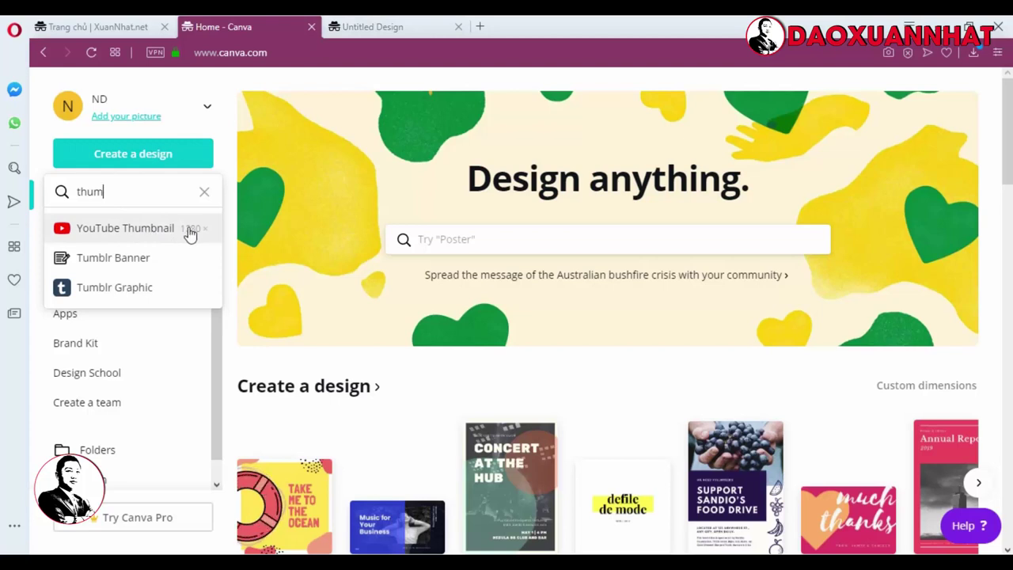
click(119, 240)
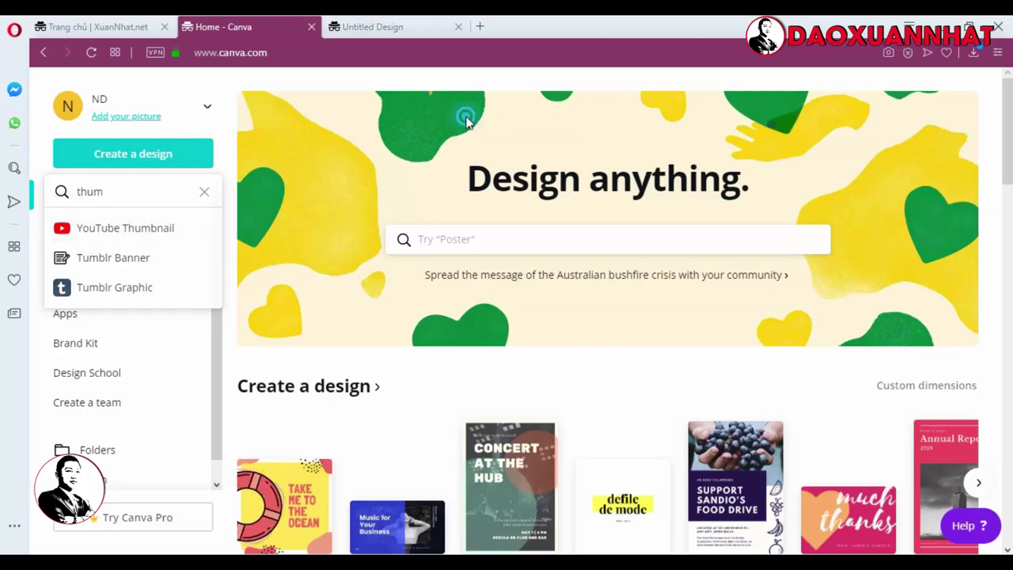
click(316, 181)
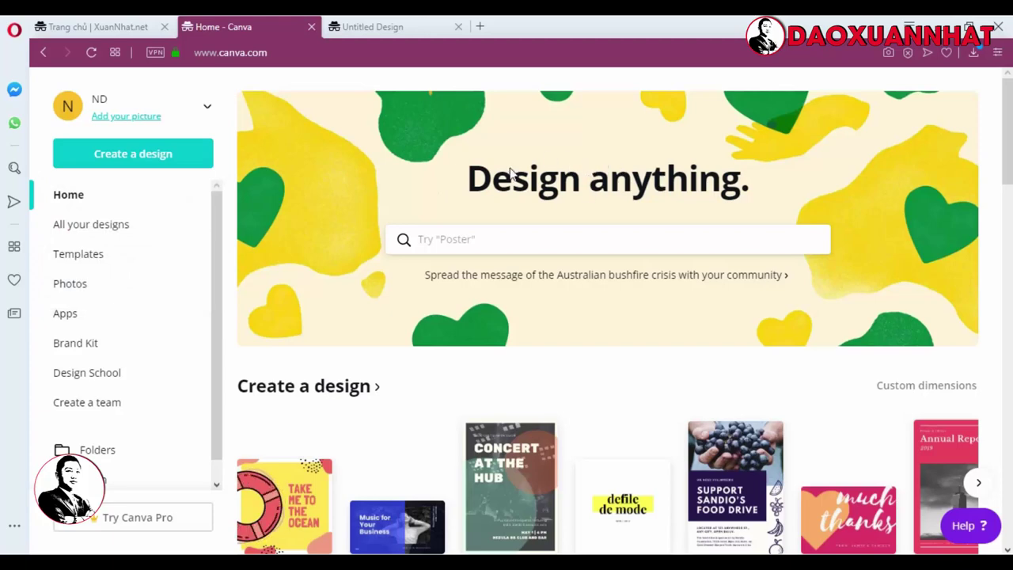
Apply the Poetry of Jazz template to the untitled YouTube thumbnail
click(395, 28)
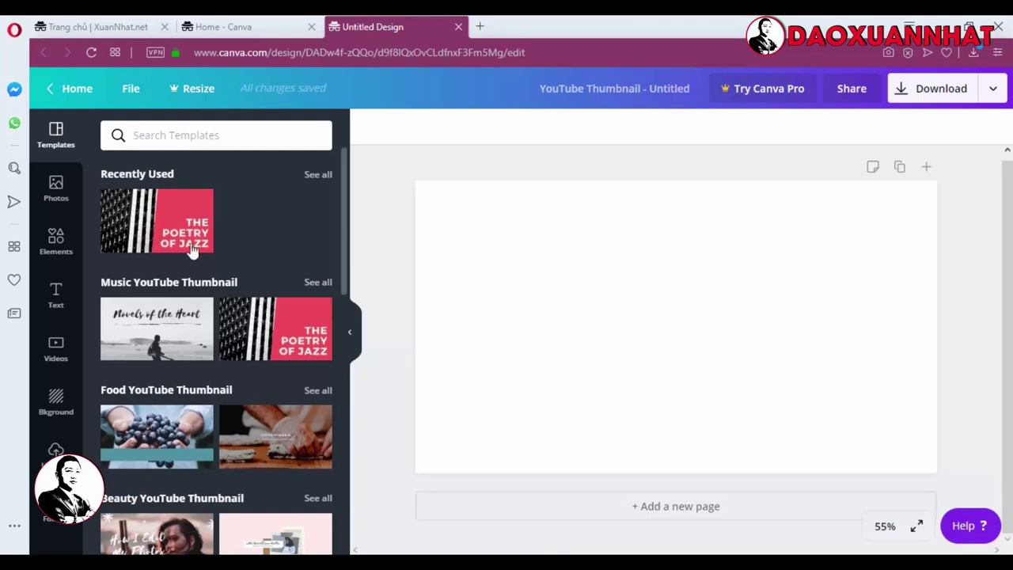
click(159, 228)
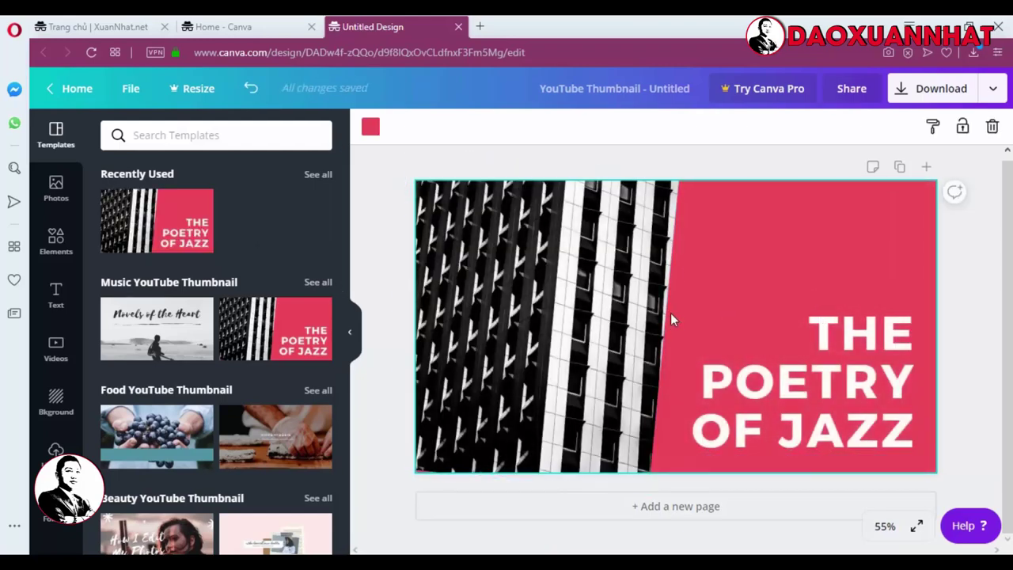
click(57, 194)
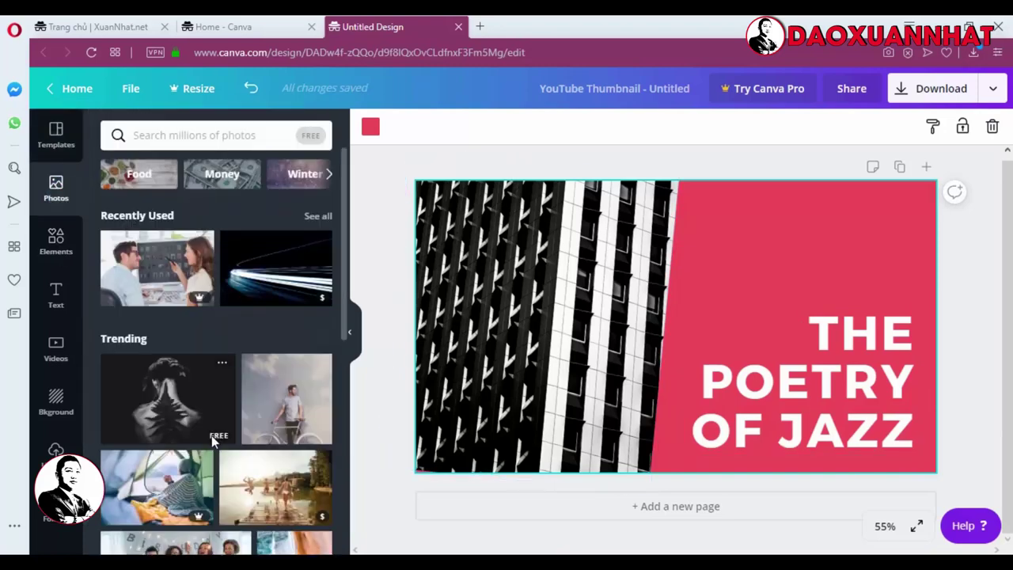
Browse the Elements, Text, Videos and Background panels, then show the uploaded portrait photos
click(54, 249)
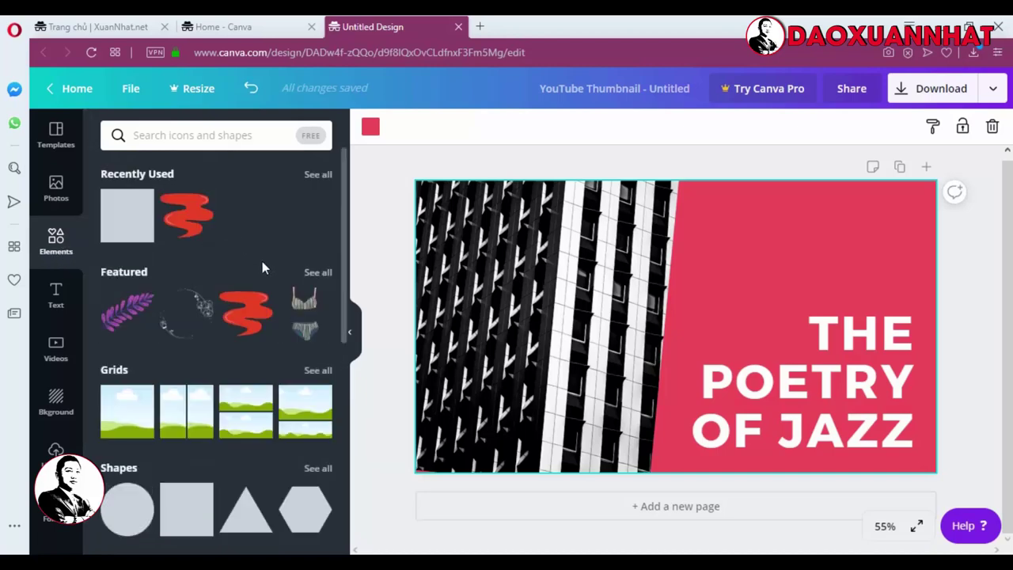
scroll(184, 358, down, 2)
click(56, 293)
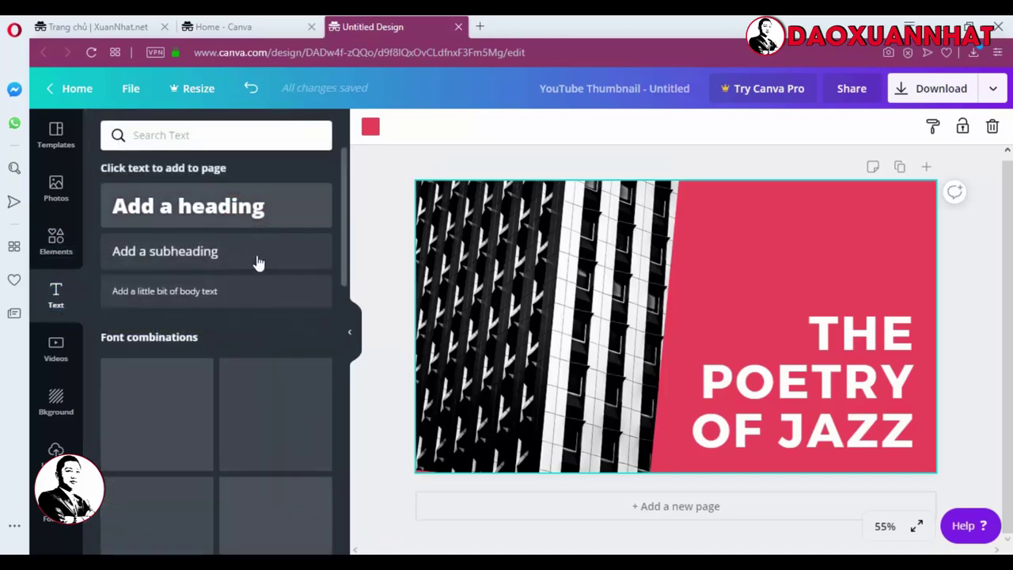
click(57, 363)
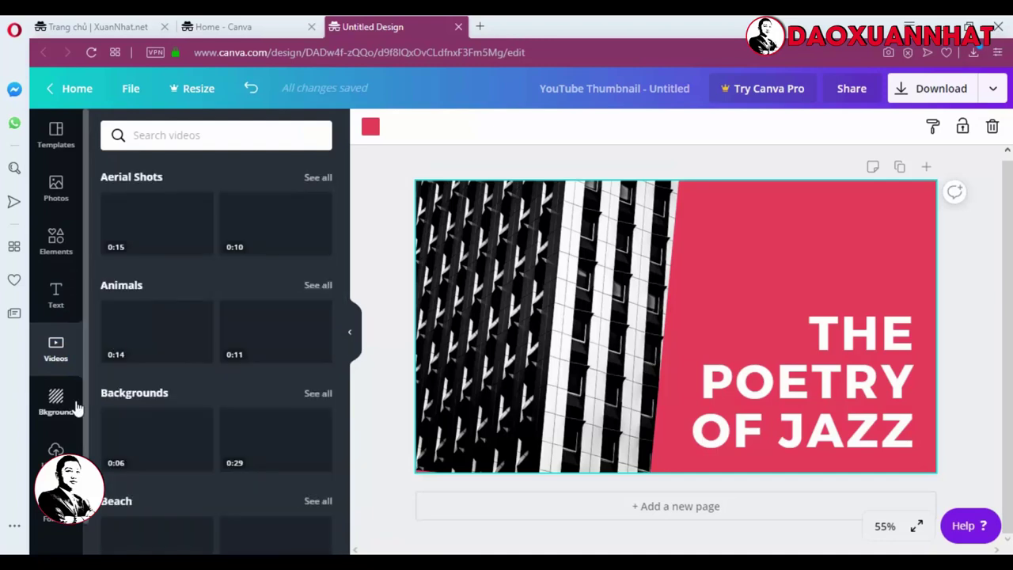
click(68, 413)
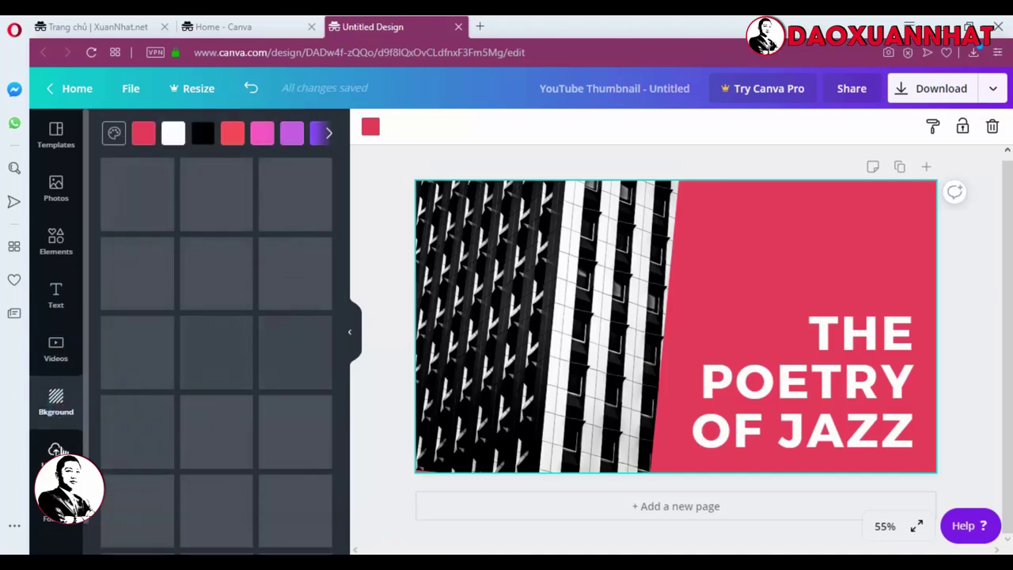
click(55, 453)
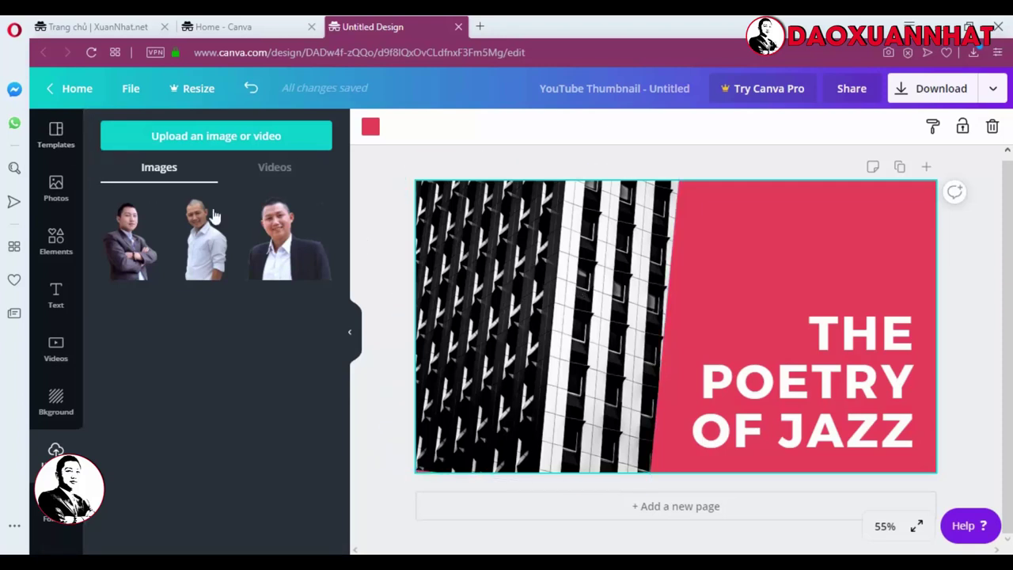
click(567, 264)
Select the three-line title and retype it as 'HƯỚNG DẪN SỬ DỤNG CANVA'
click(918, 348)
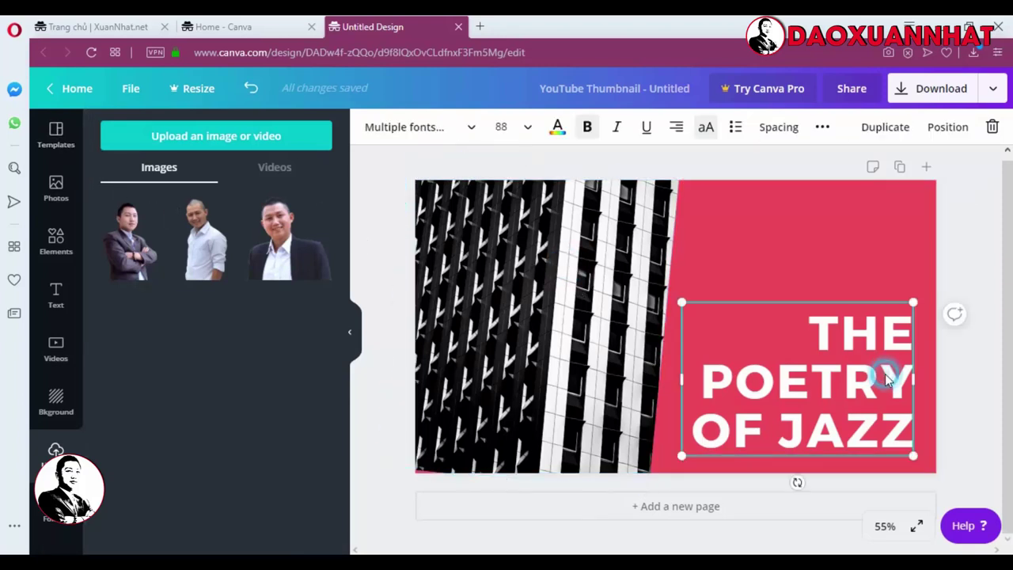
double_click(864, 372)
drag(827, 326, 912, 440)
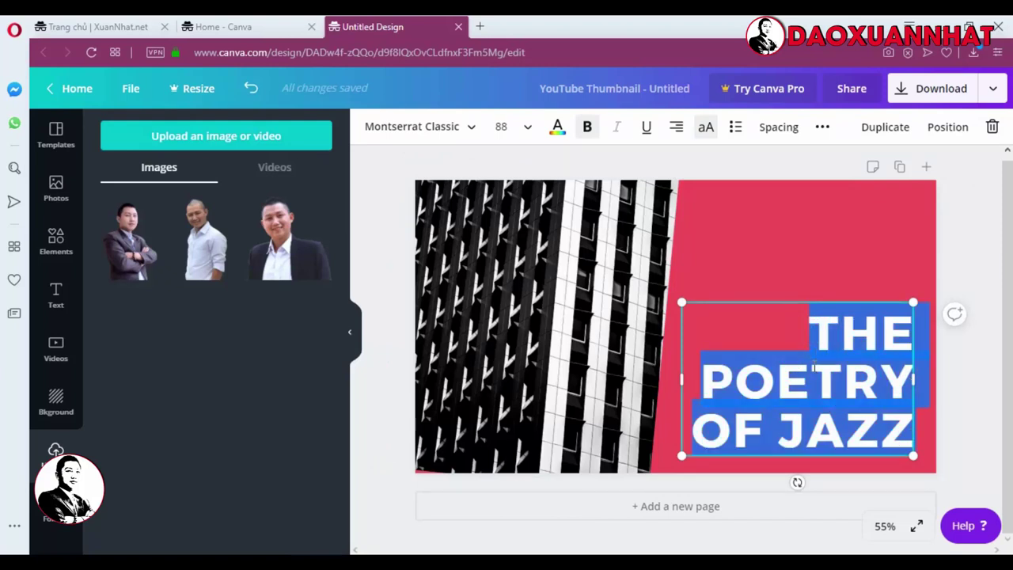
text(HUOƯỚNG)
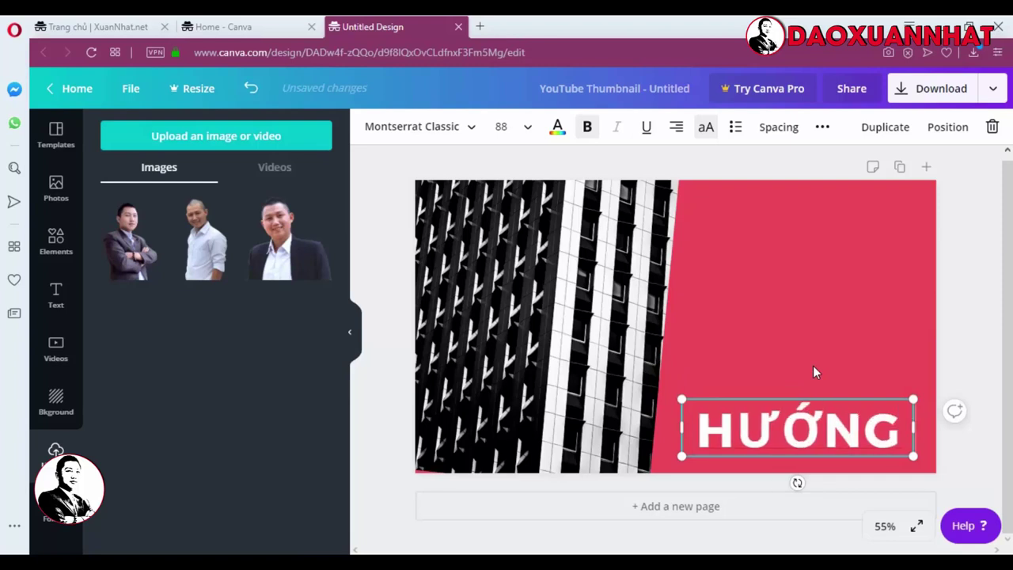
text( DÂN)
text(SU)
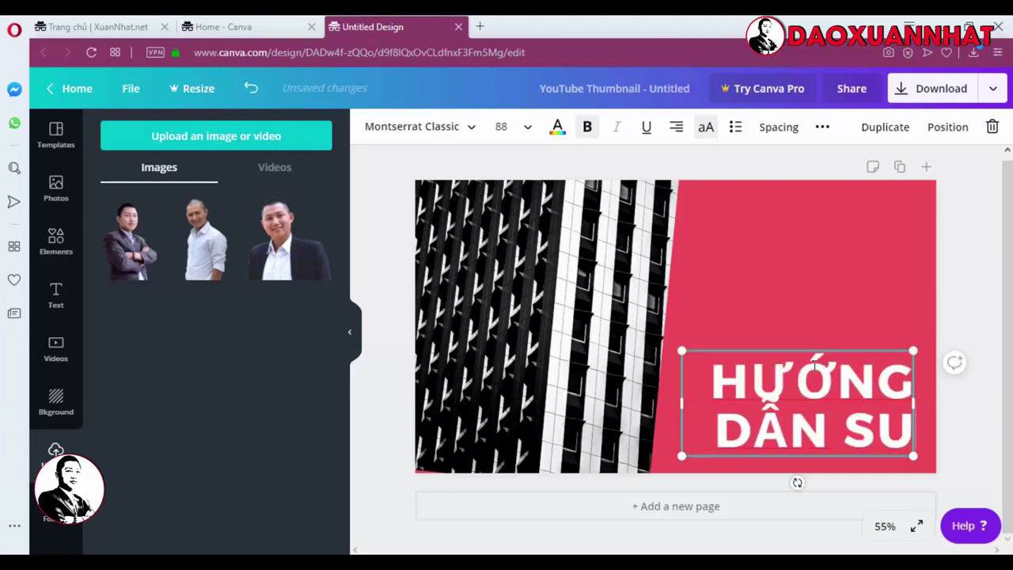
text(wr)
text( DUNG)
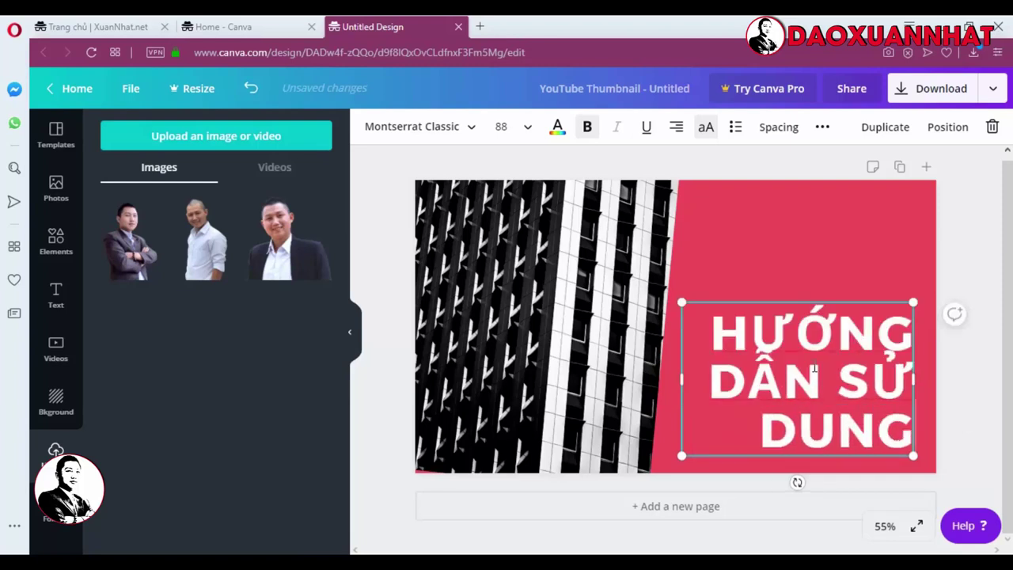
text(j CA)
text(NVA)
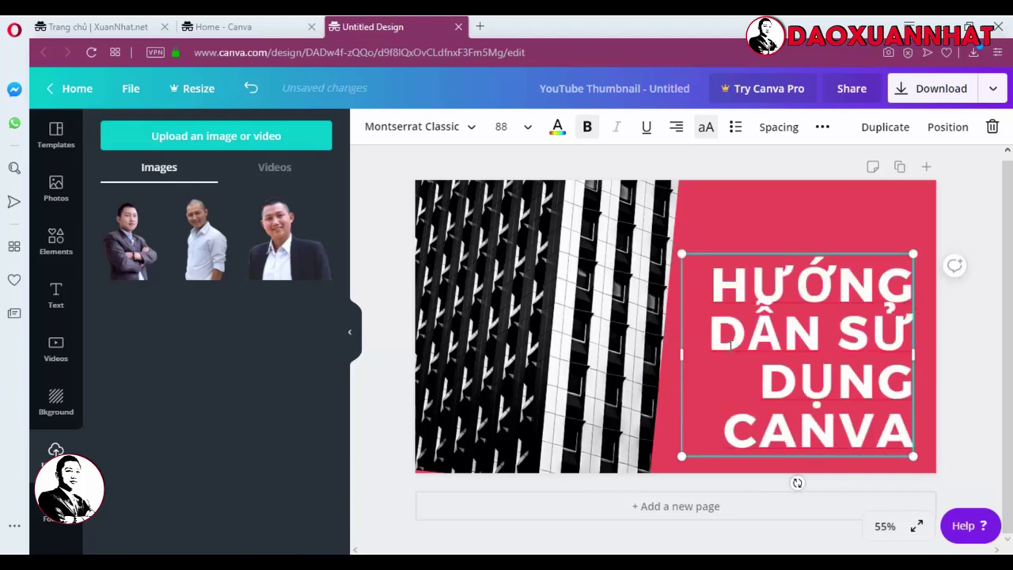
drag(712, 277, 911, 447)
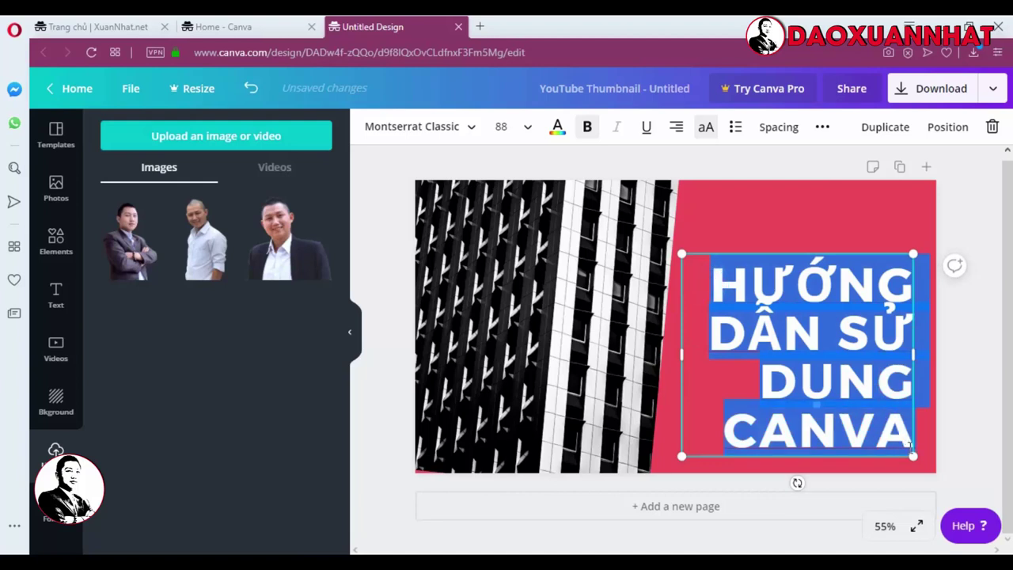
Set the title to font size 80 and yellow, keeping it in all capitals
click(527, 128)
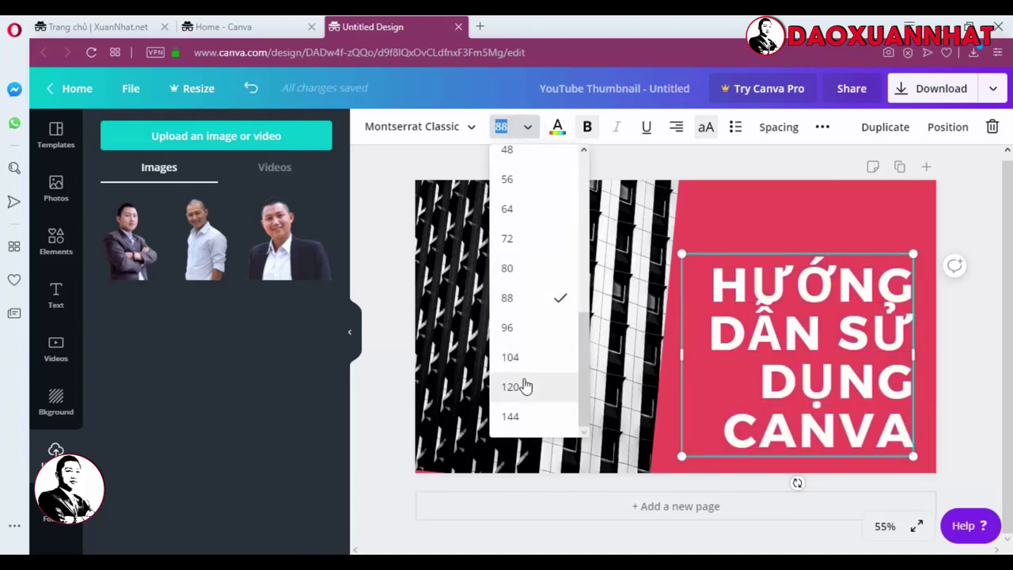
click(525, 269)
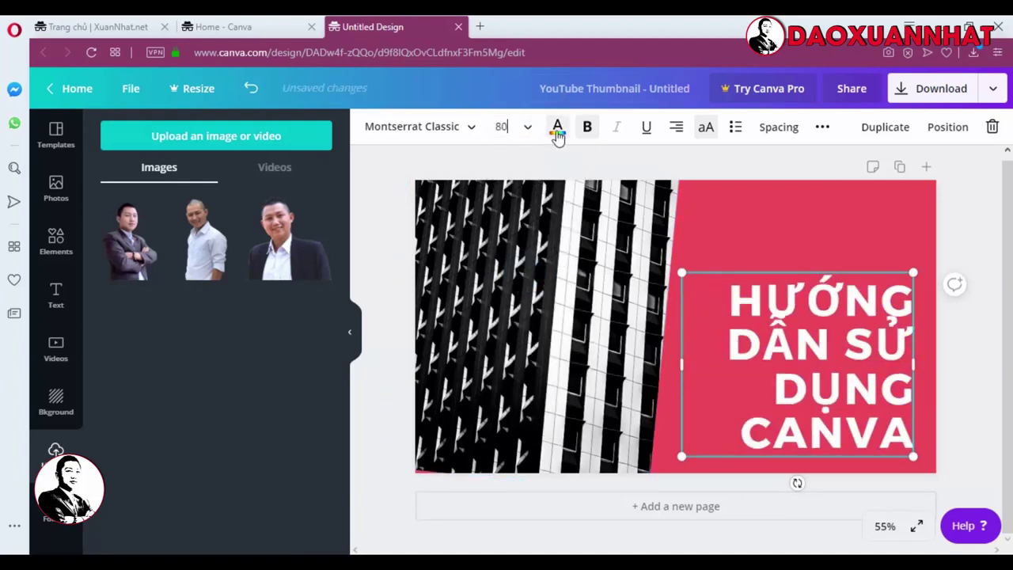
click(557, 129)
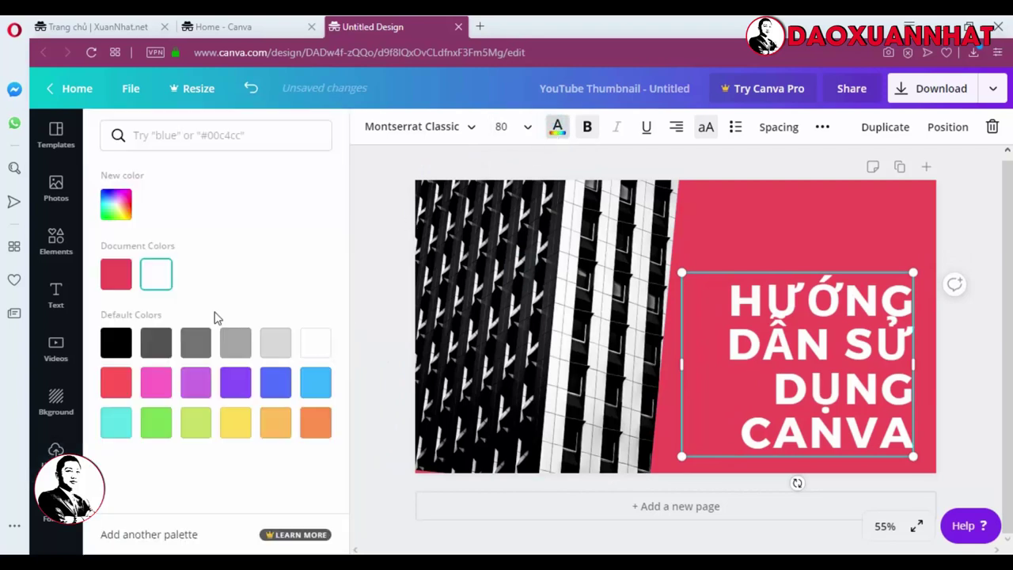
click(235, 428)
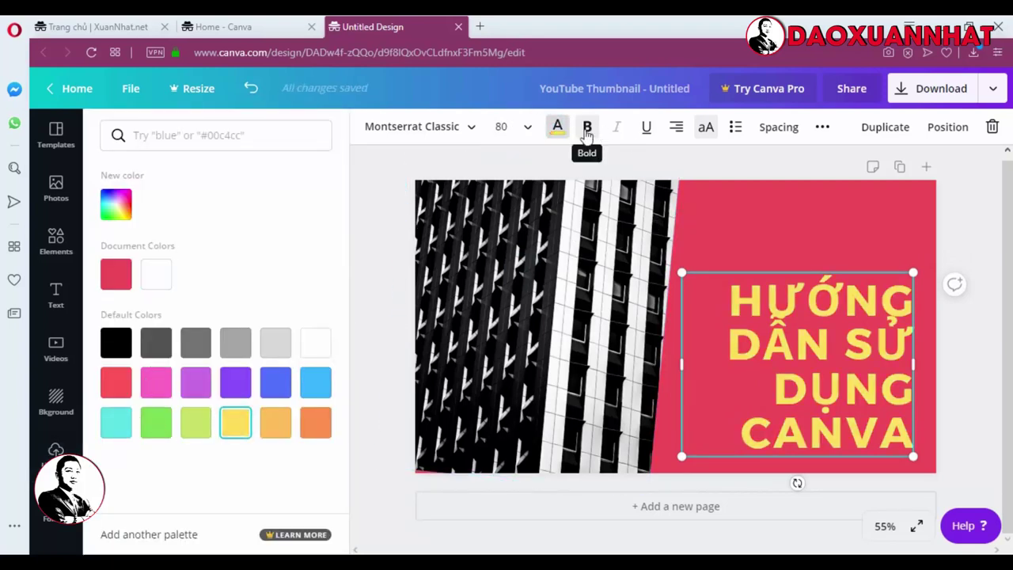
click(705, 128)
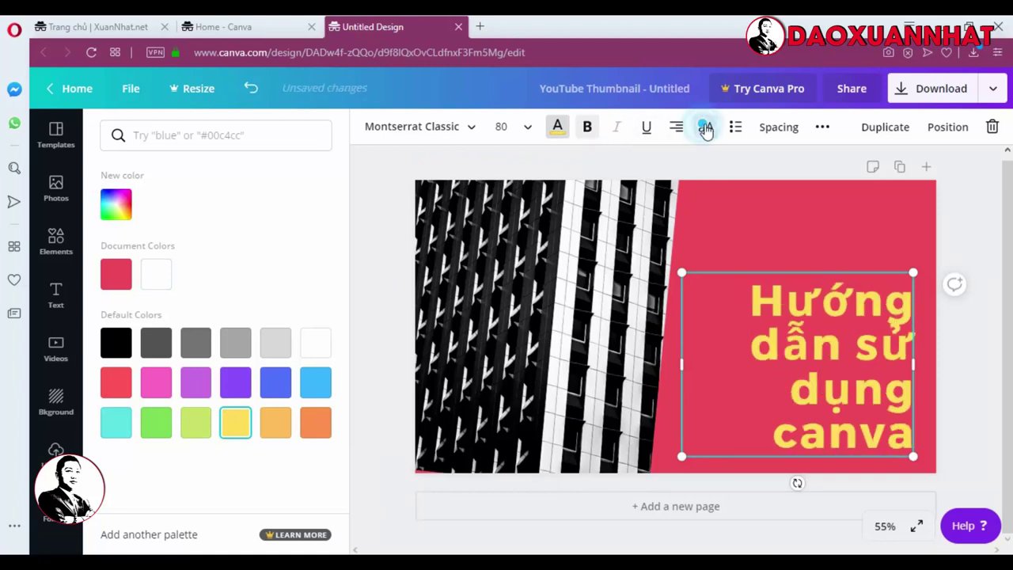
click(706, 128)
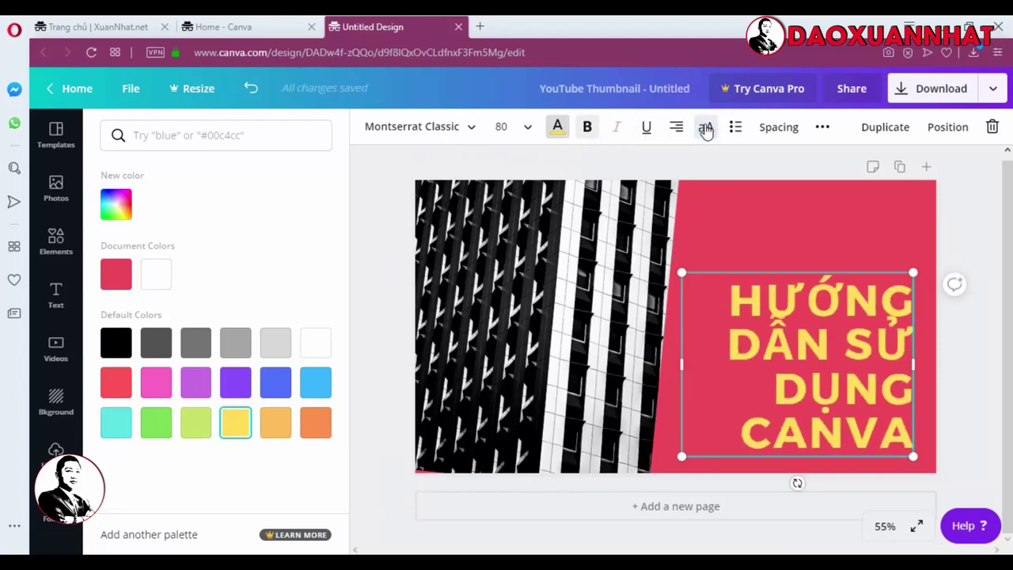
click(467, 156)
click(593, 267)
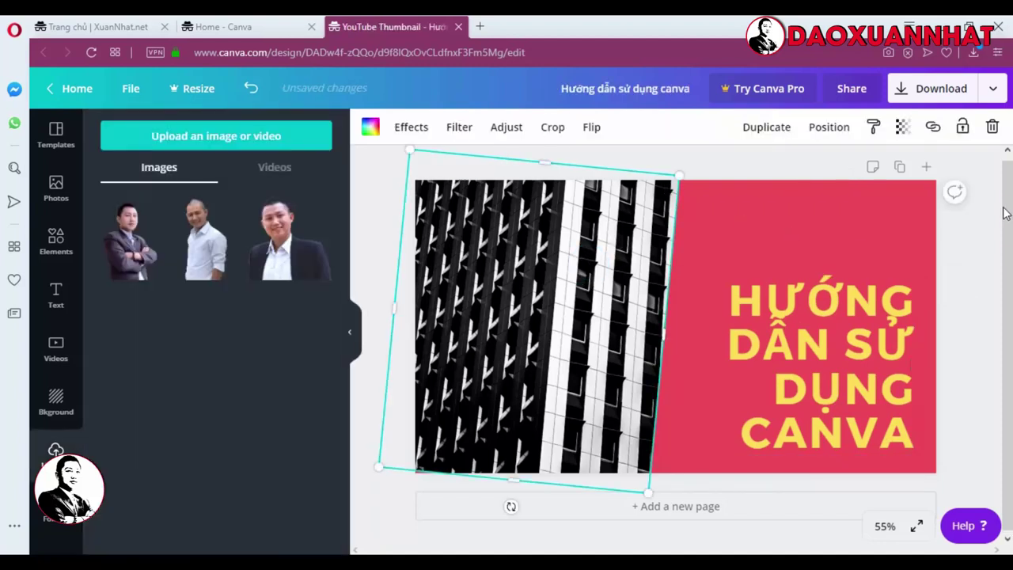
Delete the building image from its frame and upload IMG_1706-removebg-preview from Downloads
click(993, 128)
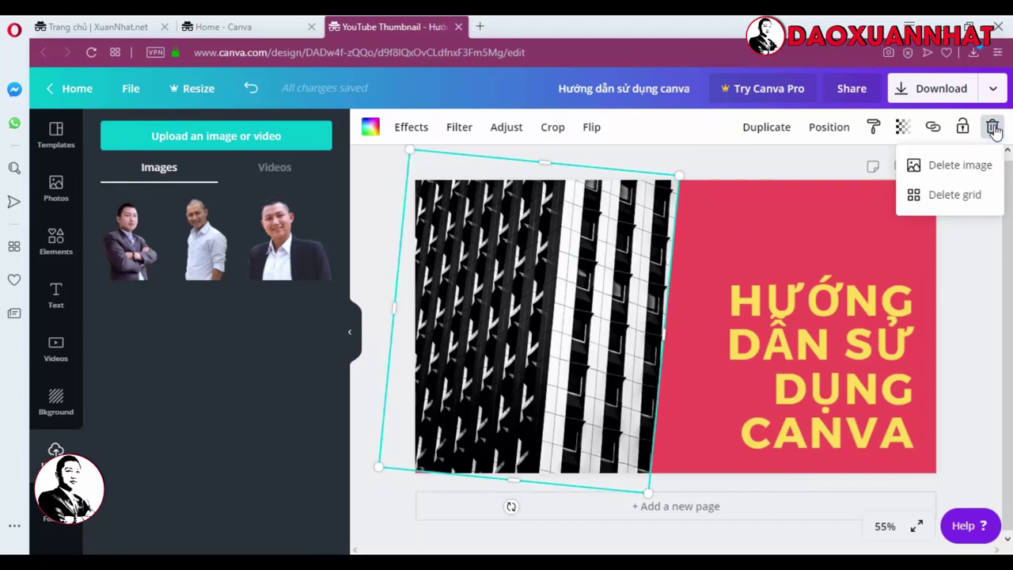
click(950, 163)
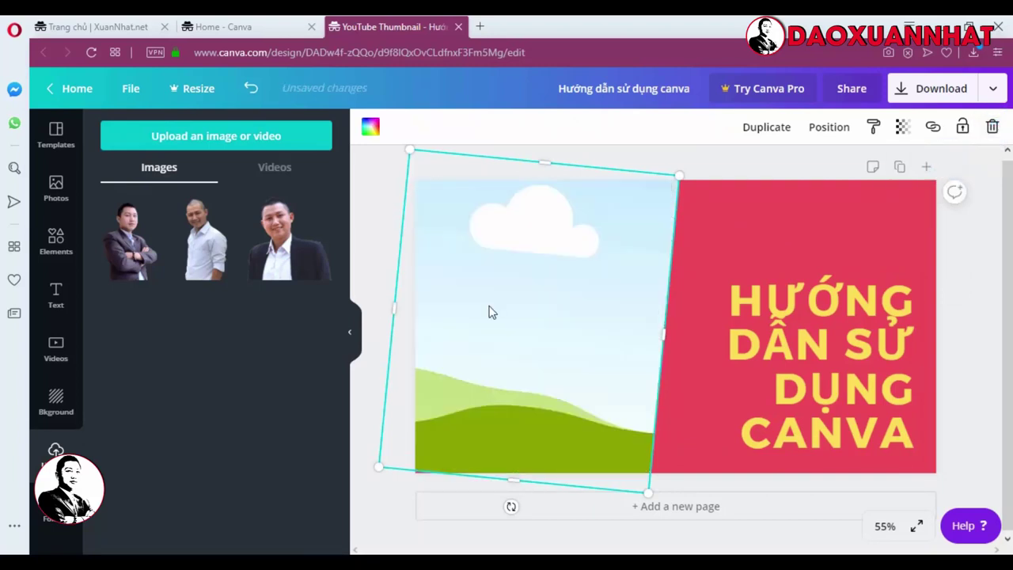
click(227, 135)
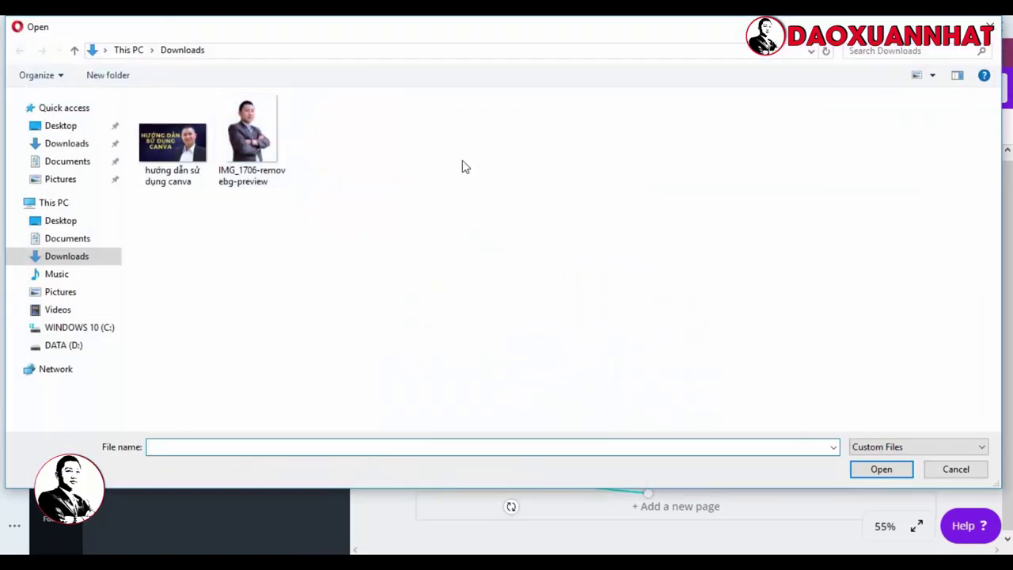
double_click(252, 133)
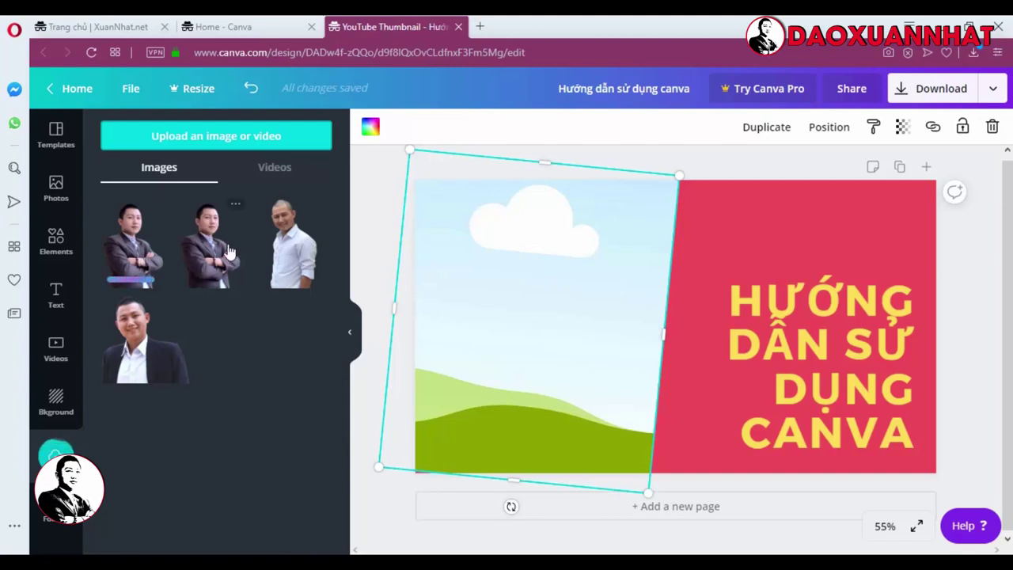
Place the uploaded cut-out portrait into the background frame on the left
click(149, 252)
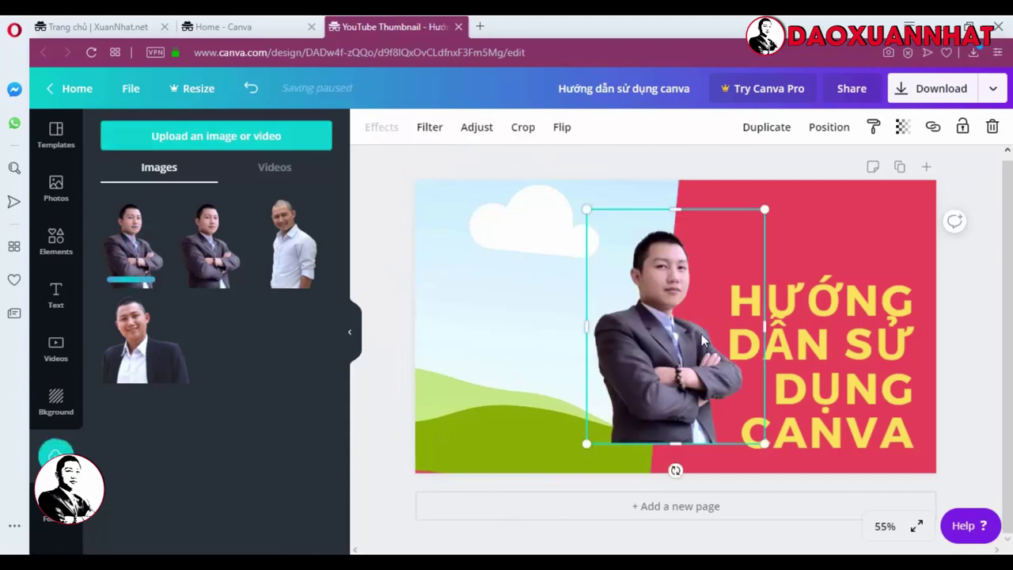
mouse_move(702, 340)
mouse_down()
mouse_move(543, 310)
mouse_move(561, 297)
mouse_move(561, 323)
mouse_up()
click(828, 327)
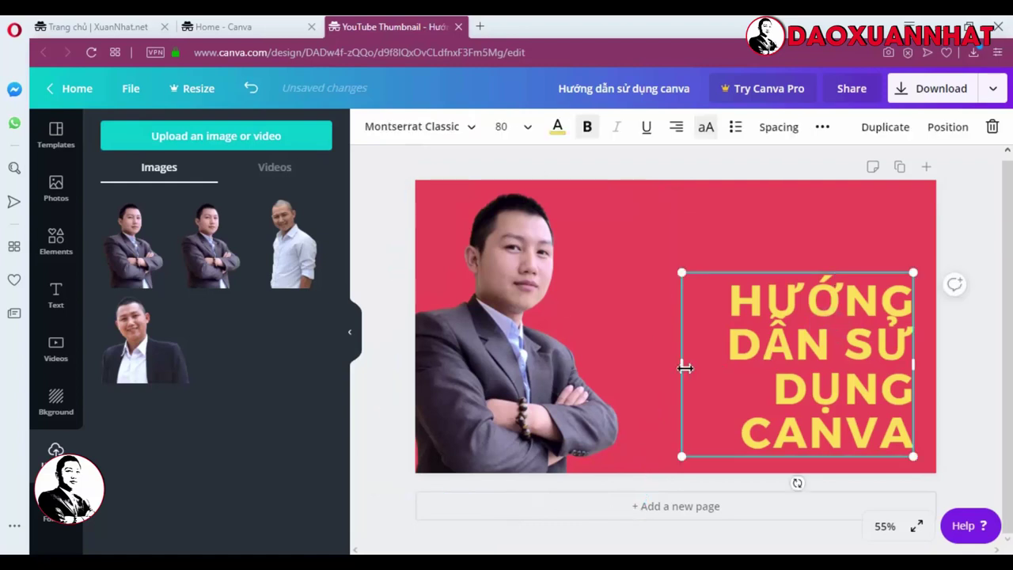
Widen and raise the title so it wraps into three right-aligned lines
drag(684, 367, 604, 366)
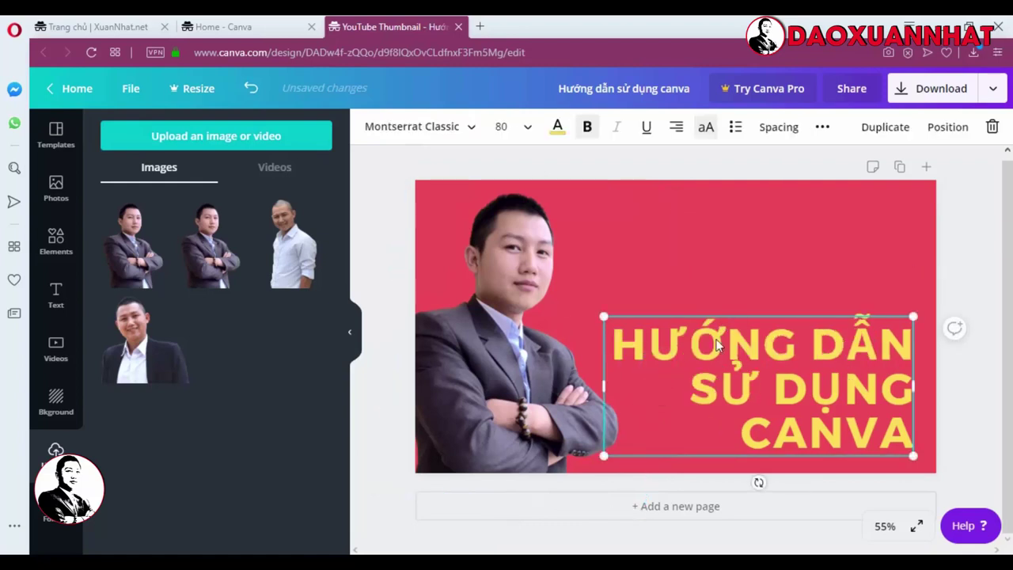
drag(717, 344, 710, 251)
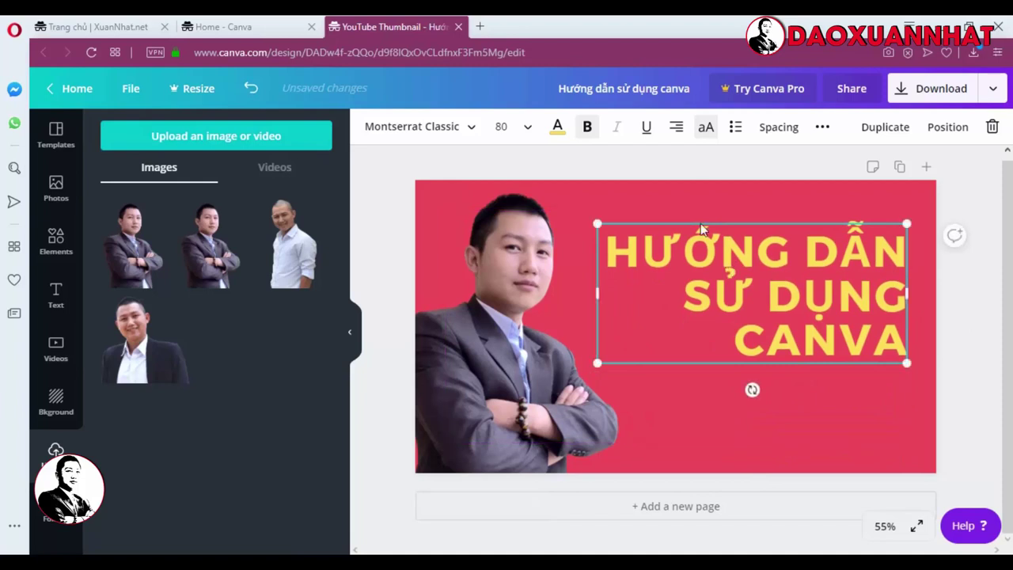
click(675, 127)
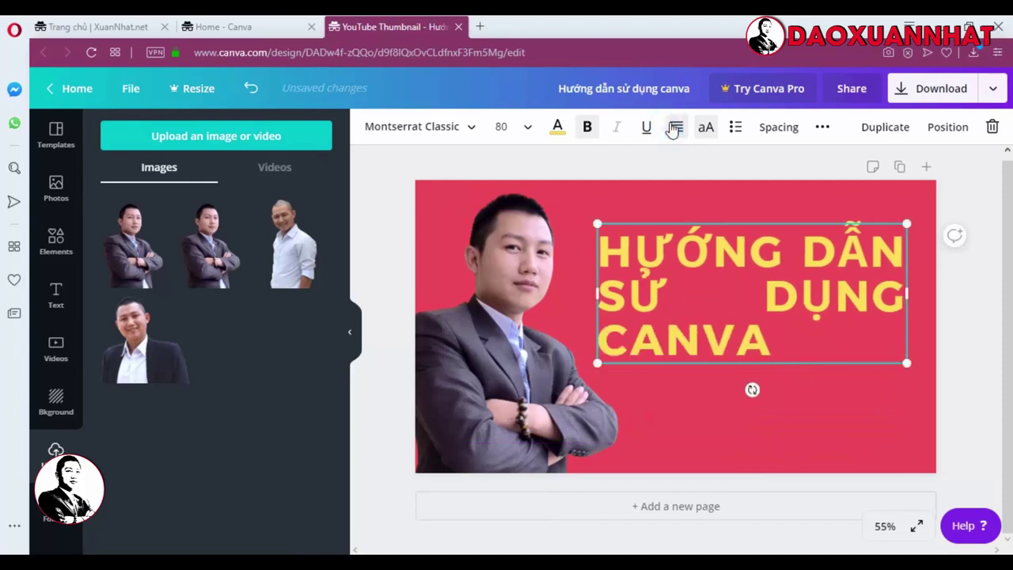
click(676, 128)
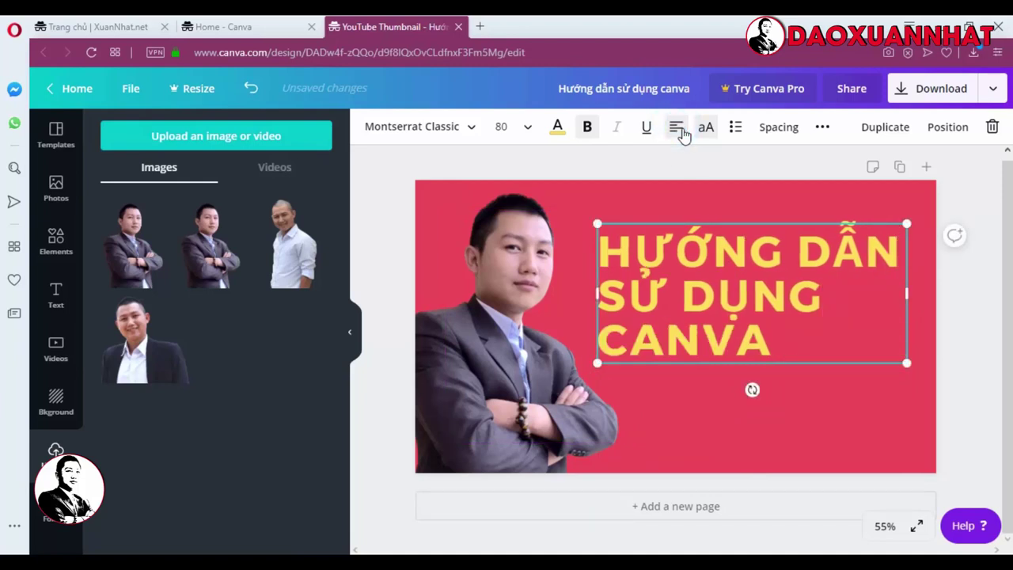
click(679, 130)
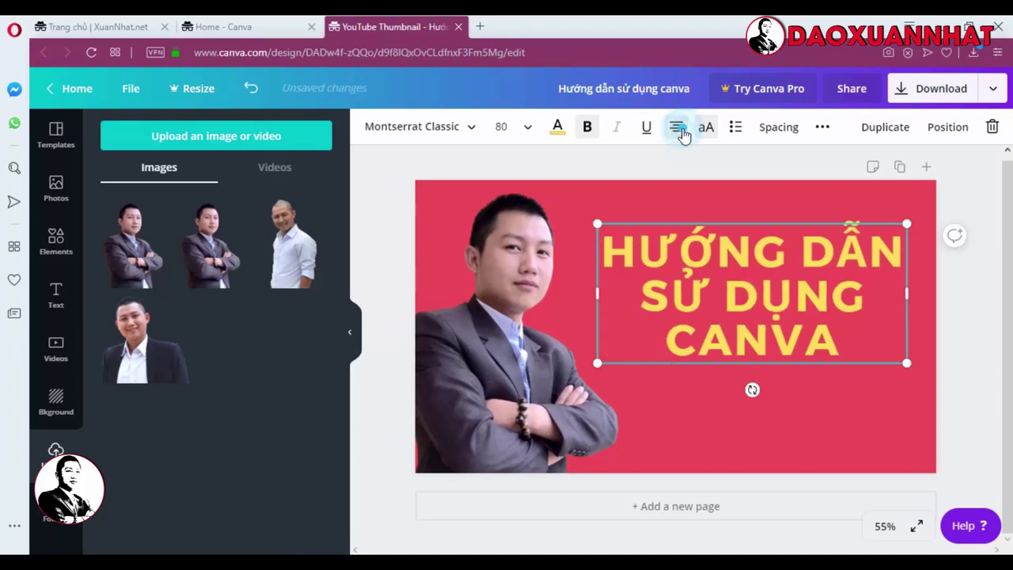
click(679, 130)
drag(790, 273, 801, 290)
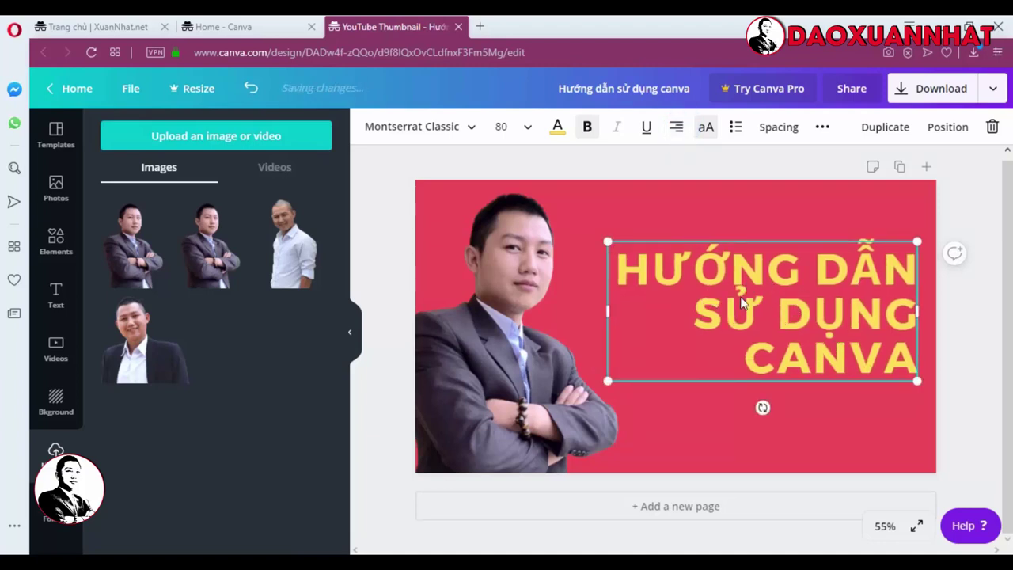
click(752, 196)
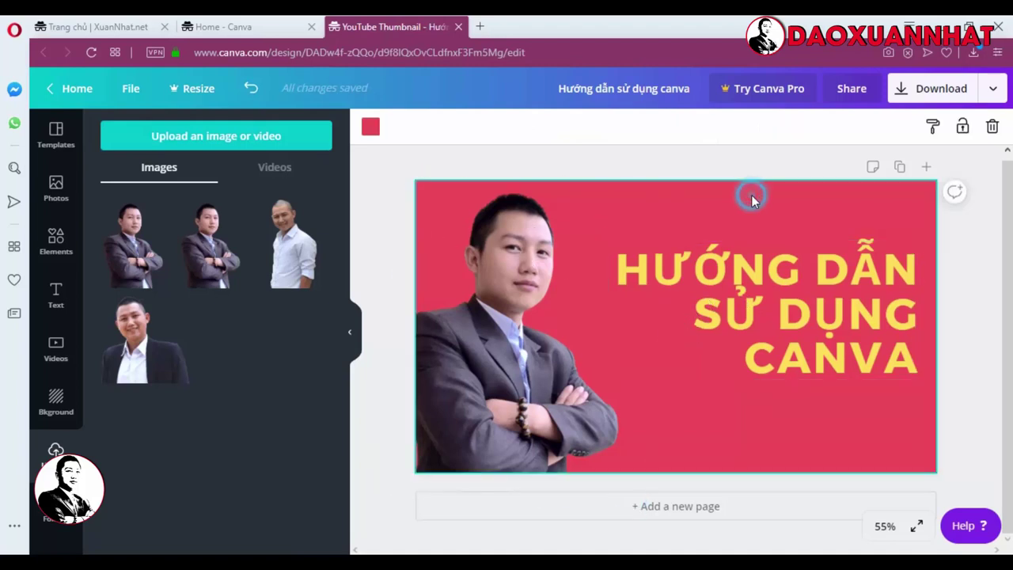
Replace the red background with the dark starry sky background
click(55, 400)
mouse_move(294, 273)
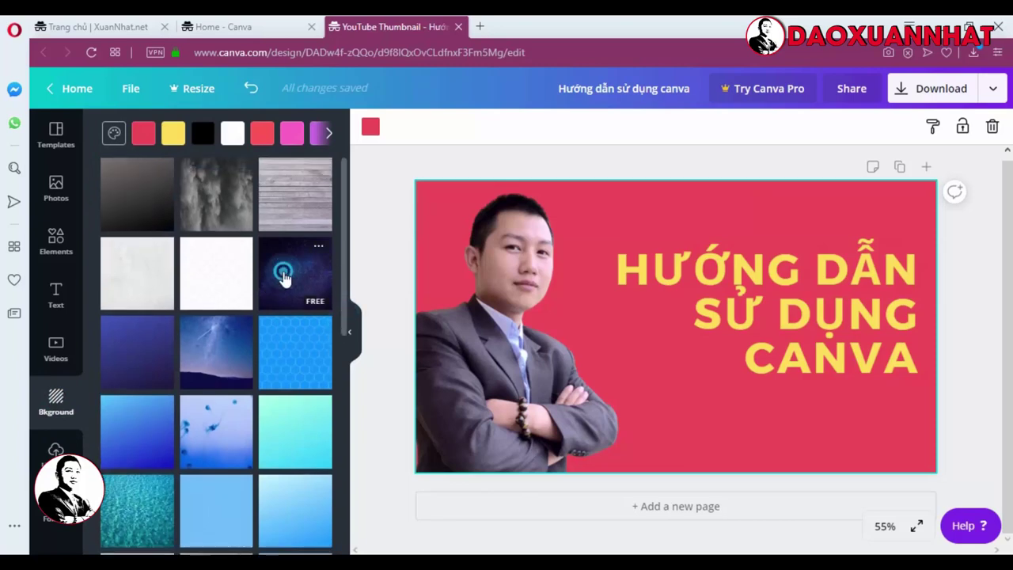
click(286, 277)
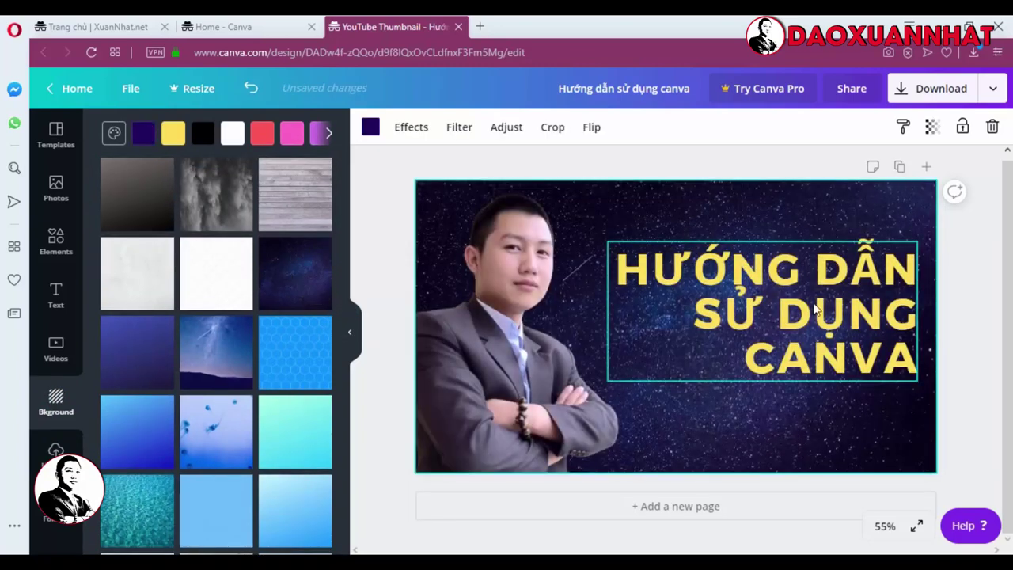
click(752, 284)
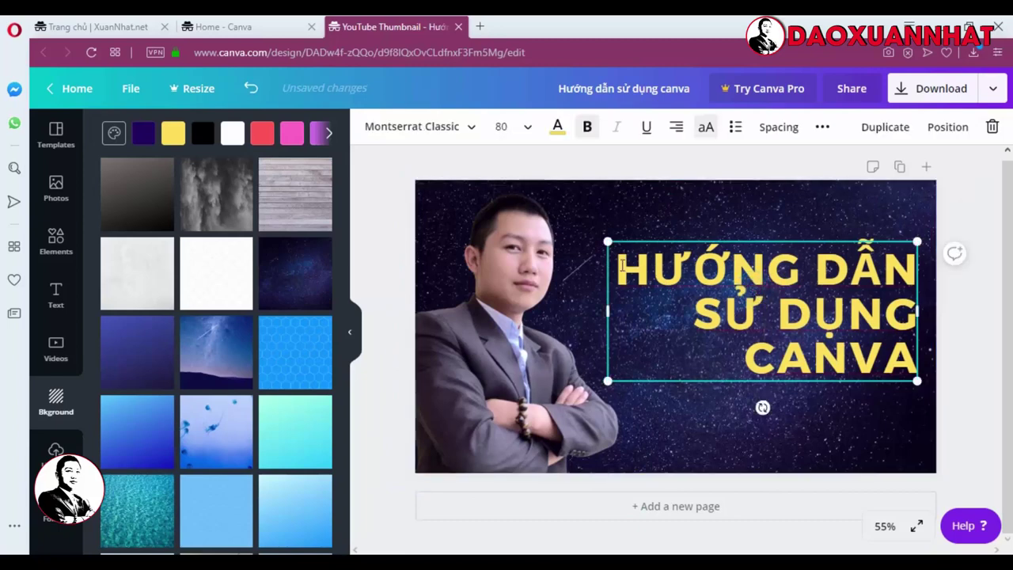
Widen the title box and enlarge all the title text to size 88
drag(622, 267, 633, 298)
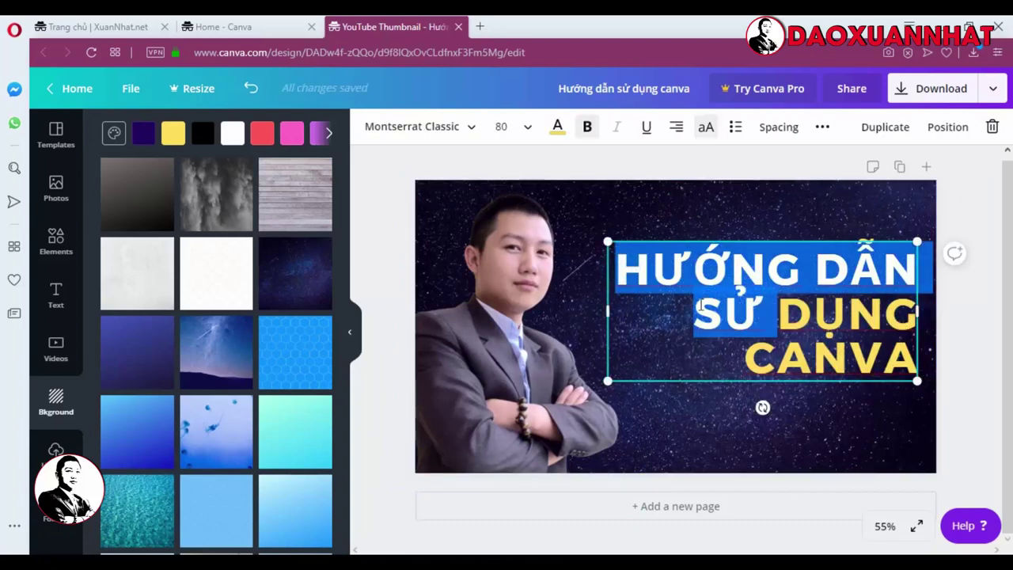
click(747, 297)
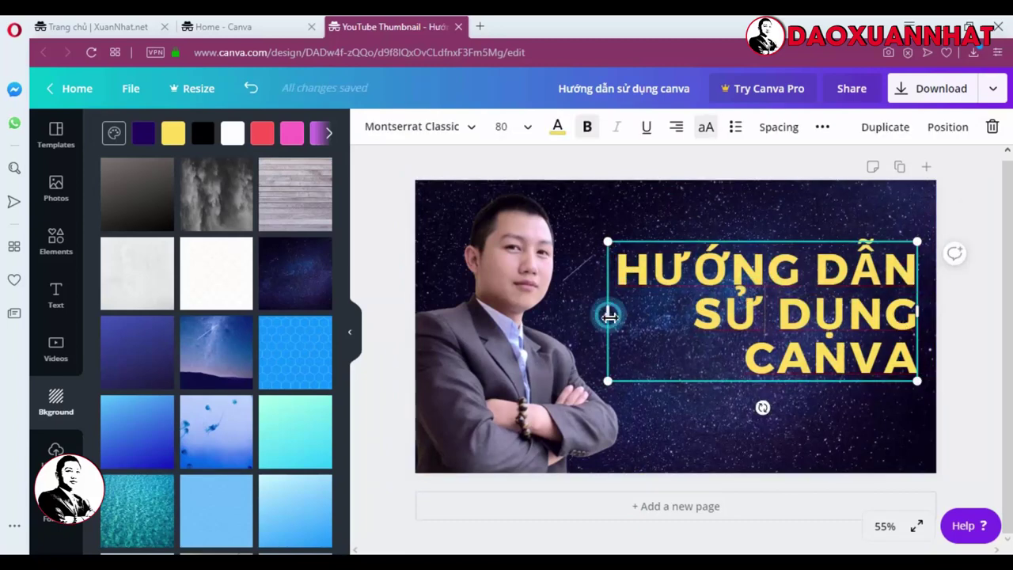
drag(609, 319, 569, 317)
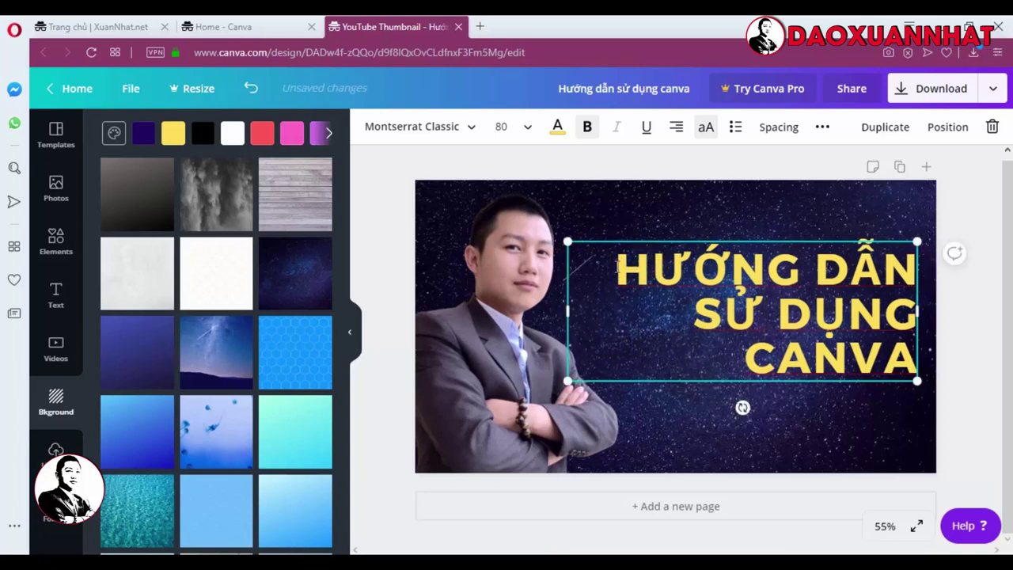
drag(643, 268, 912, 368)
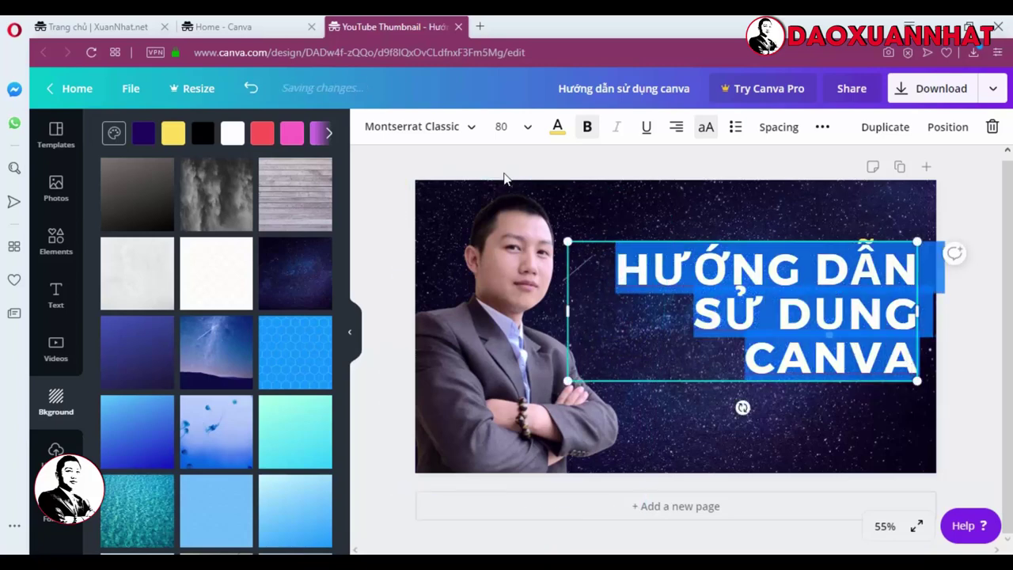
click(525, 129)
click(527, 321)
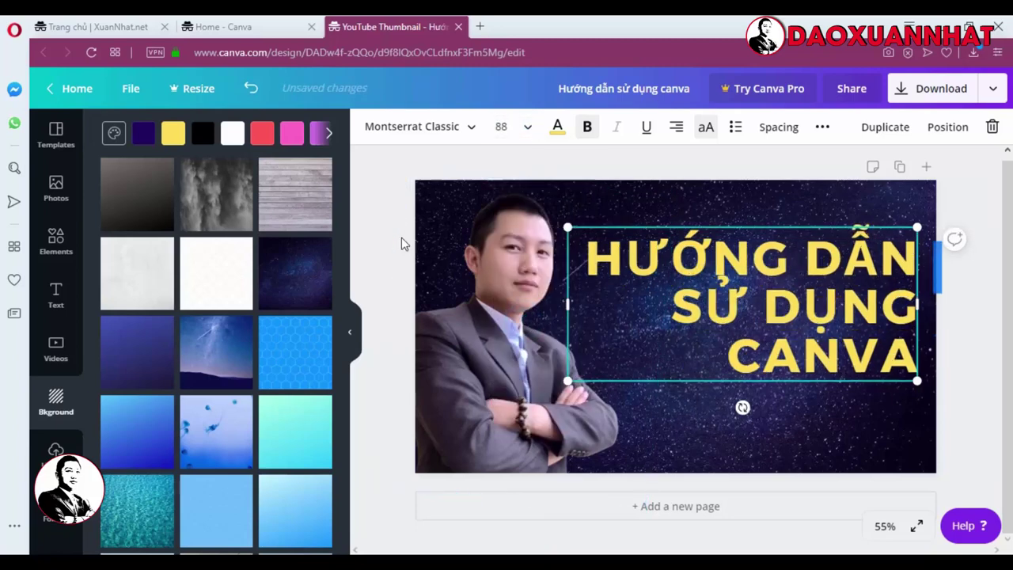
click(402, 242)
Download the thumbnail as PNG 'Hướng dẫn sử dụng canva.png' and show it in its folder
click(990, 97)
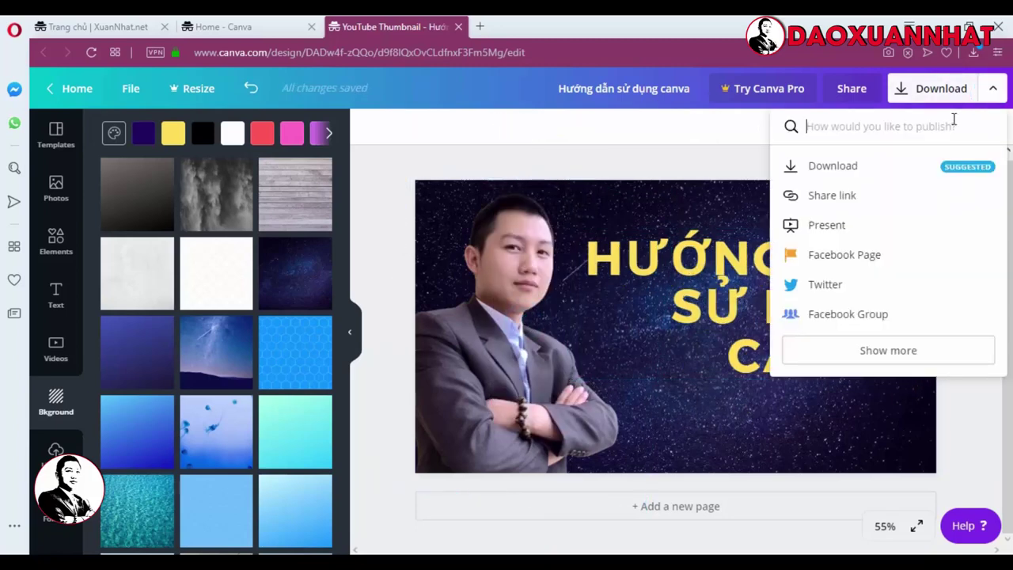
click(898, 163)
click(891, 274)
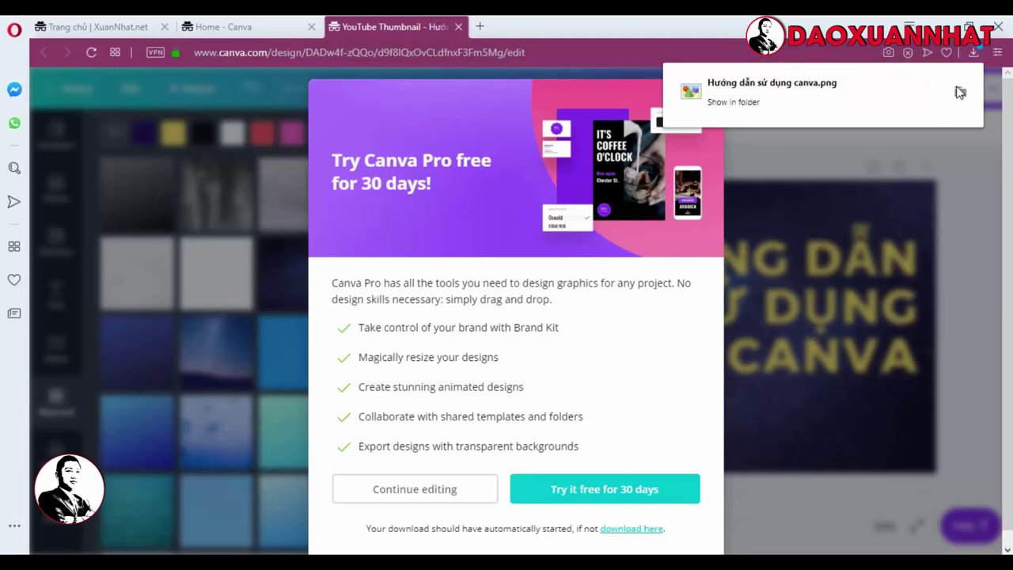
click(957, 95)
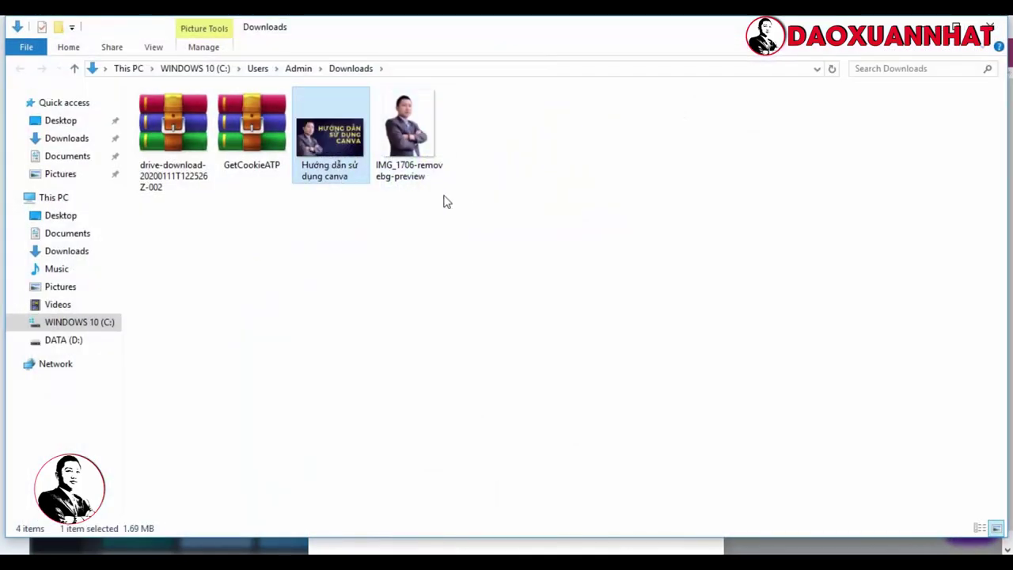
Preview the downloaded PNG in Photo Viewer, then close the viewer and the Downloads folder
double_click(346, 147)
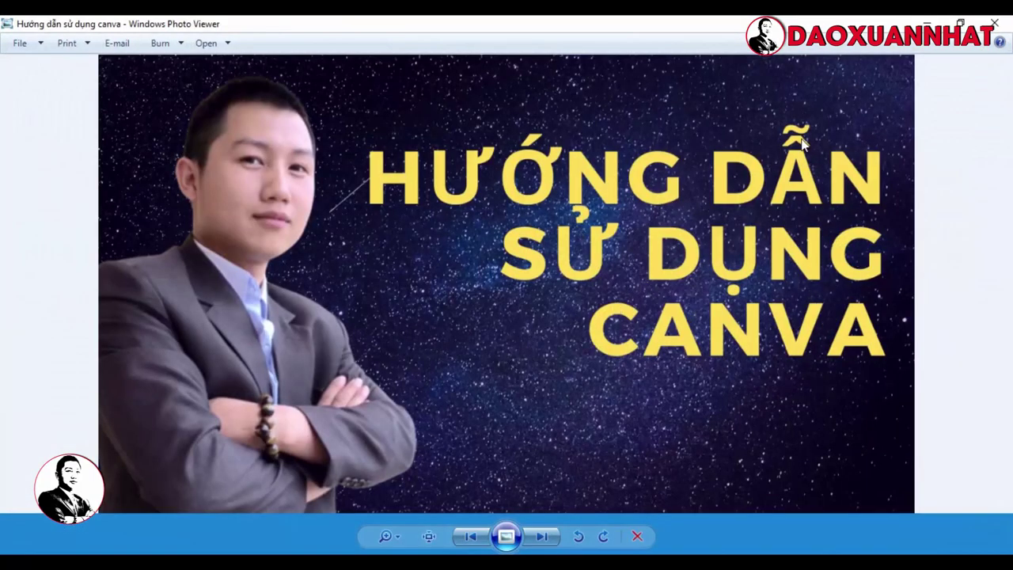
click(995, 23)
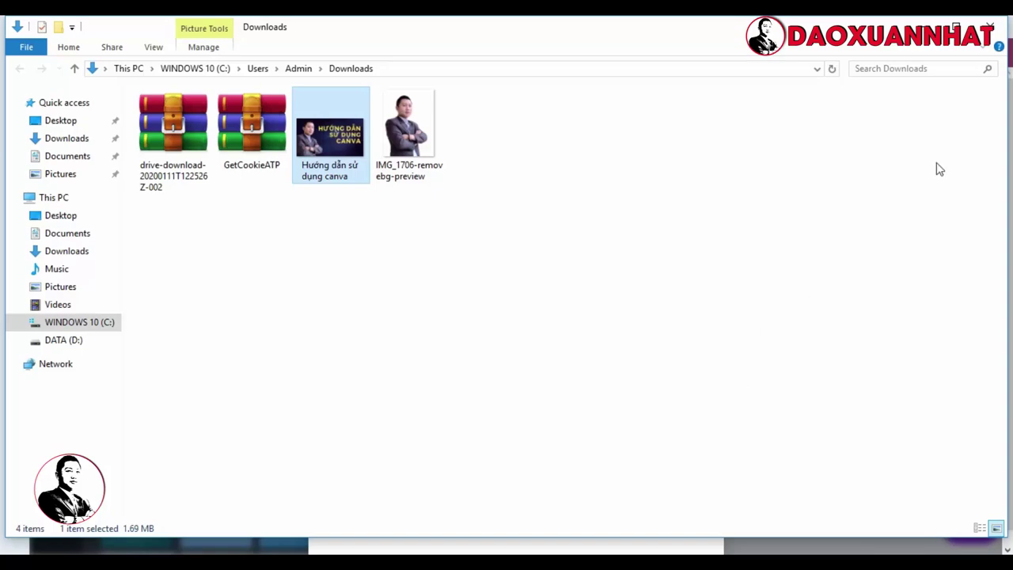
click(989, 24)
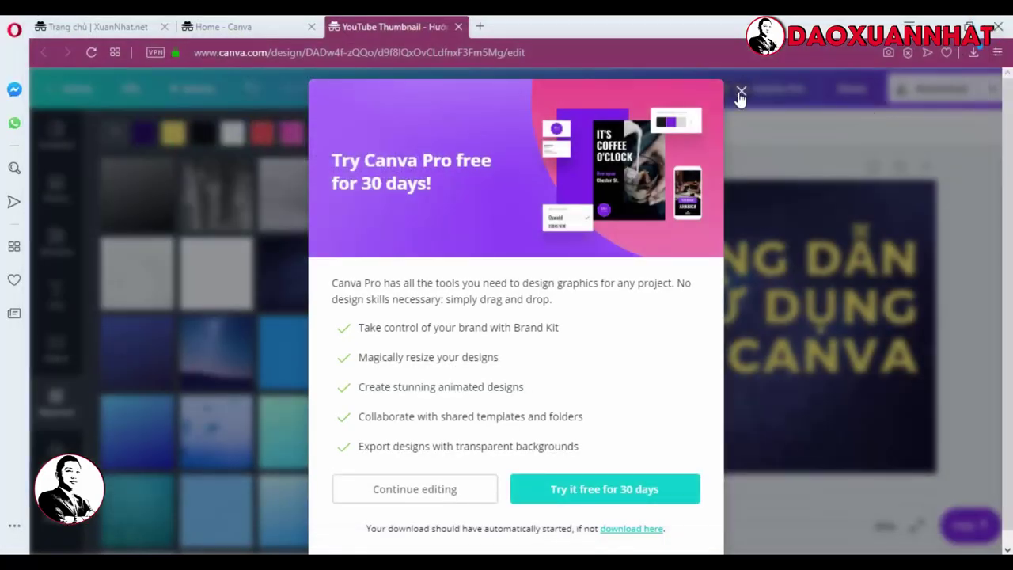
Dismiss the Try Canva Pro offer and open a new Speed Dial browser tab
click(740, 93)
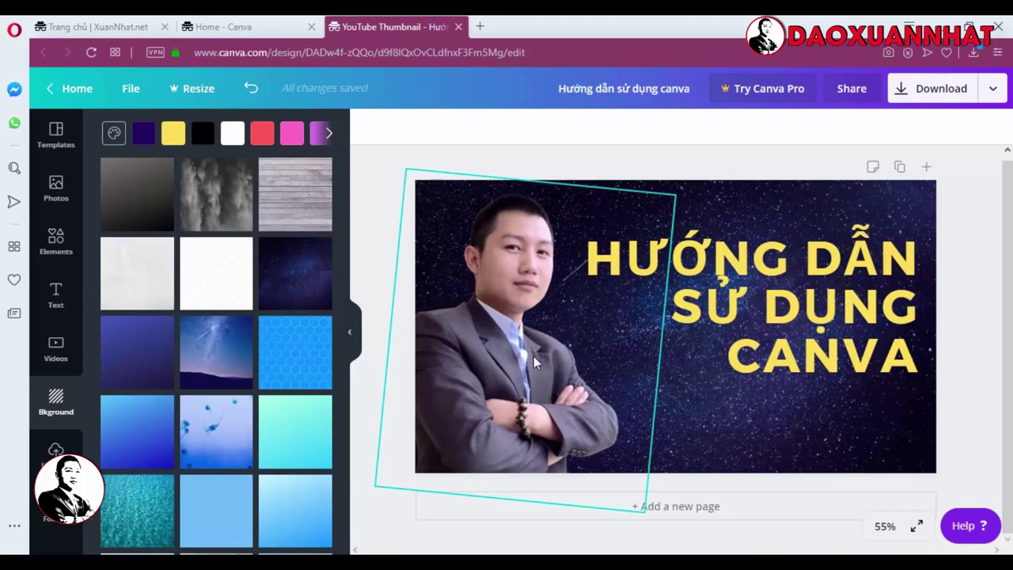
click(479, 26)
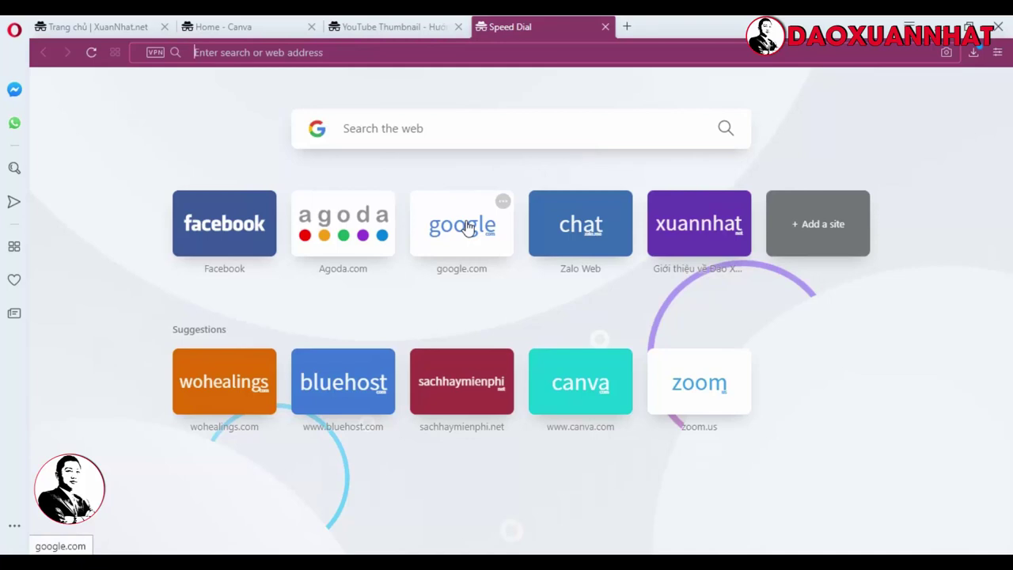
Load remove.bg in the new tab
text(rem)
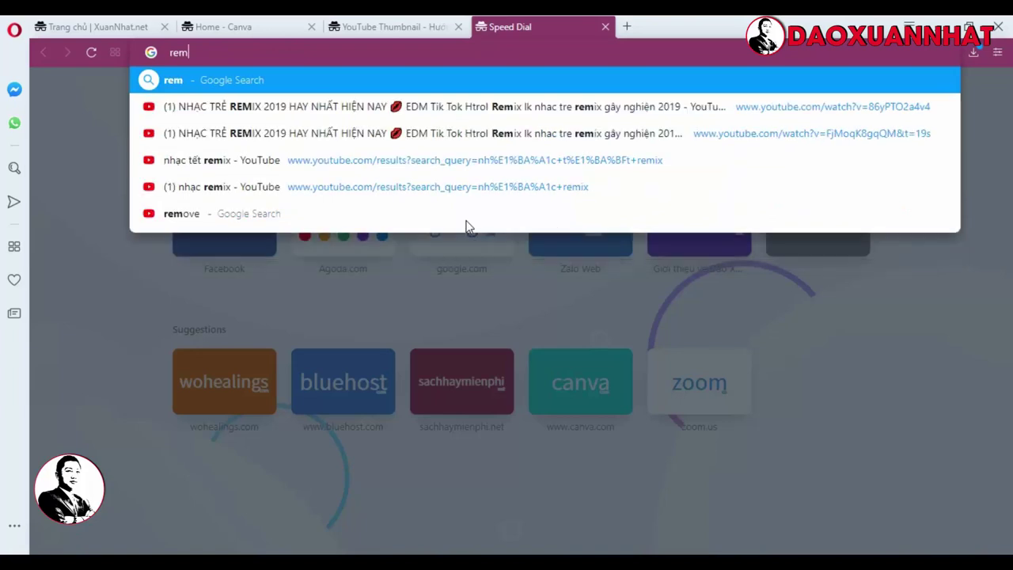
text(ove)
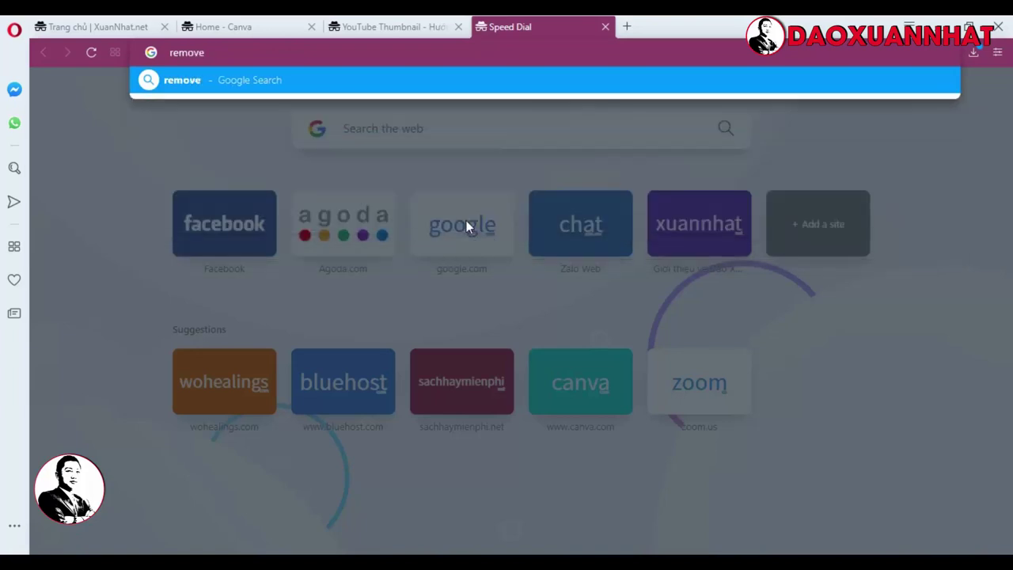
text(.b)
text(g)
key(Return)
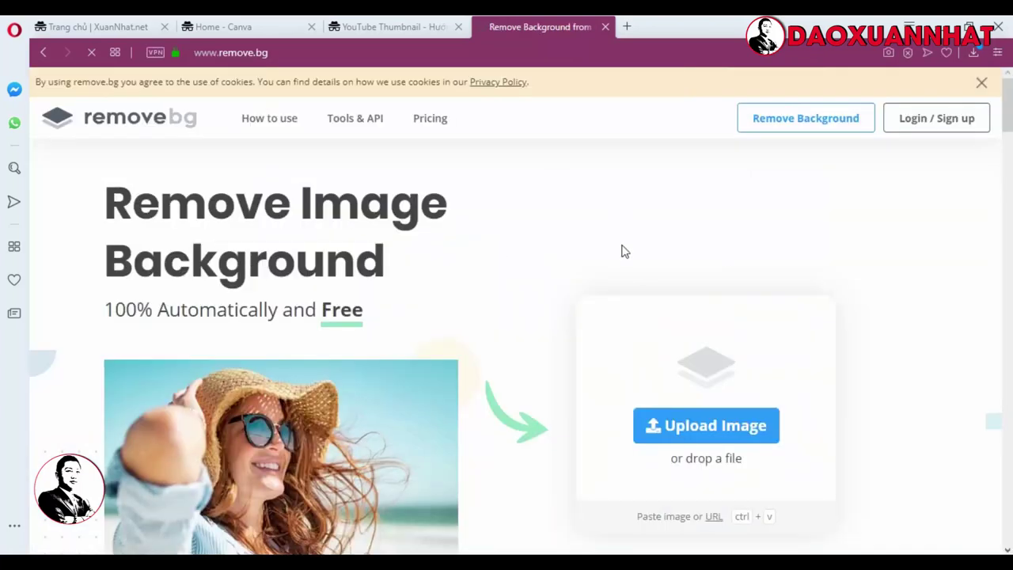
Upload IMG_1706 from DATA (D:) > DAOXUANNHAT > HÌNH ẢNH > DXN to remove.bg
scroll(1009, 139, down, 3)
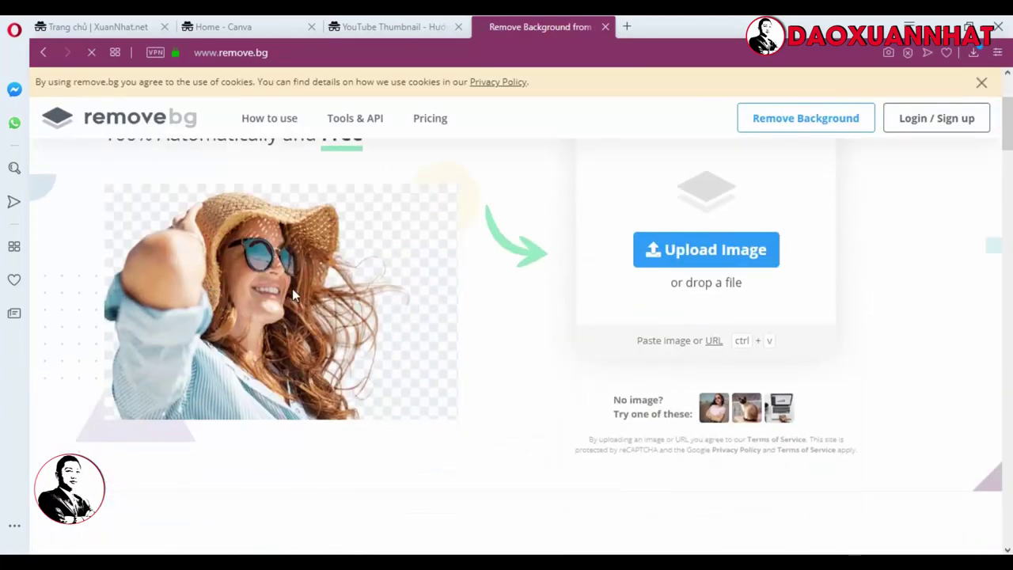
scroll(795, 356, up, 3)
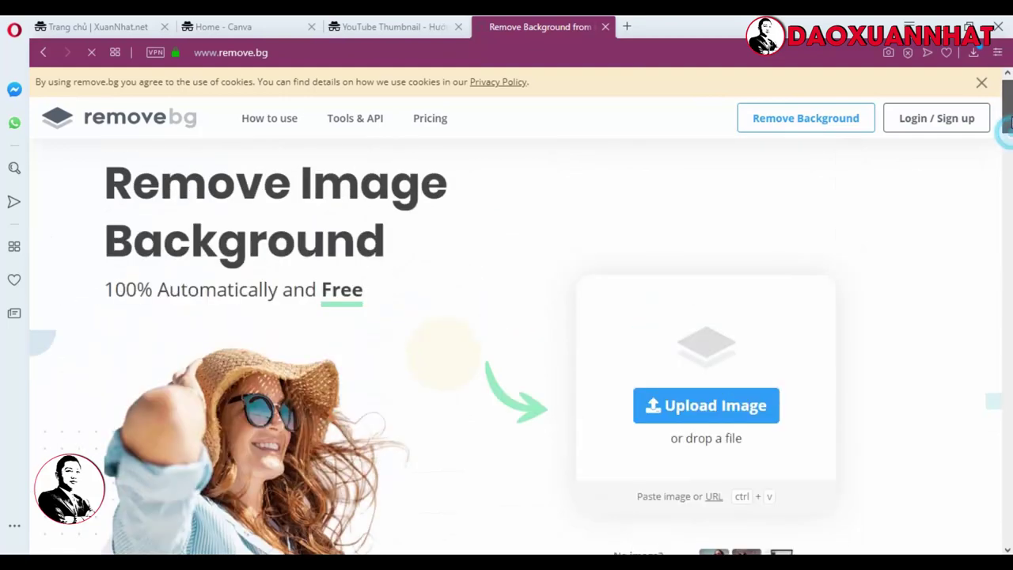
click(685, 403)
click(582, 448)
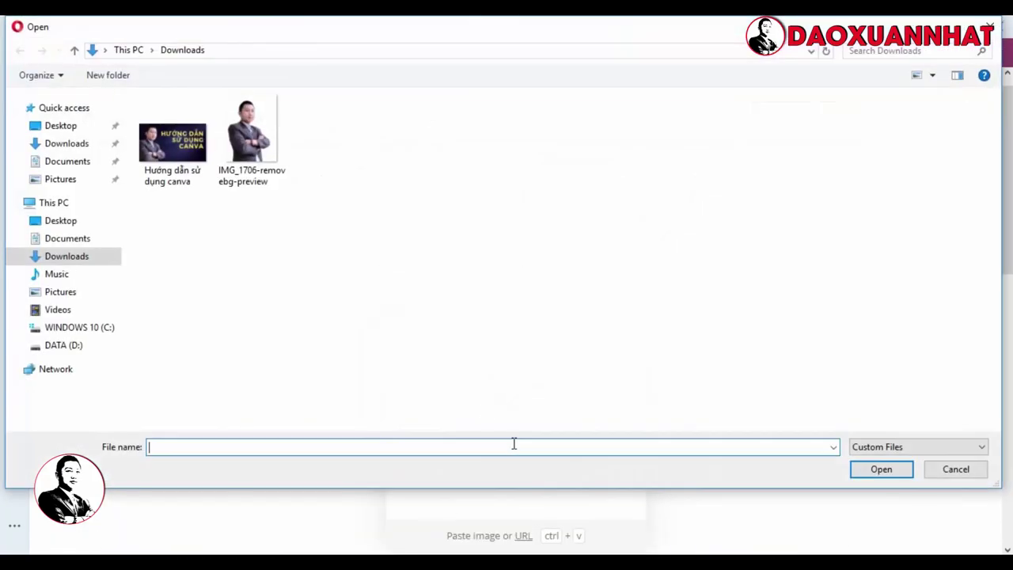
click(76, 352)
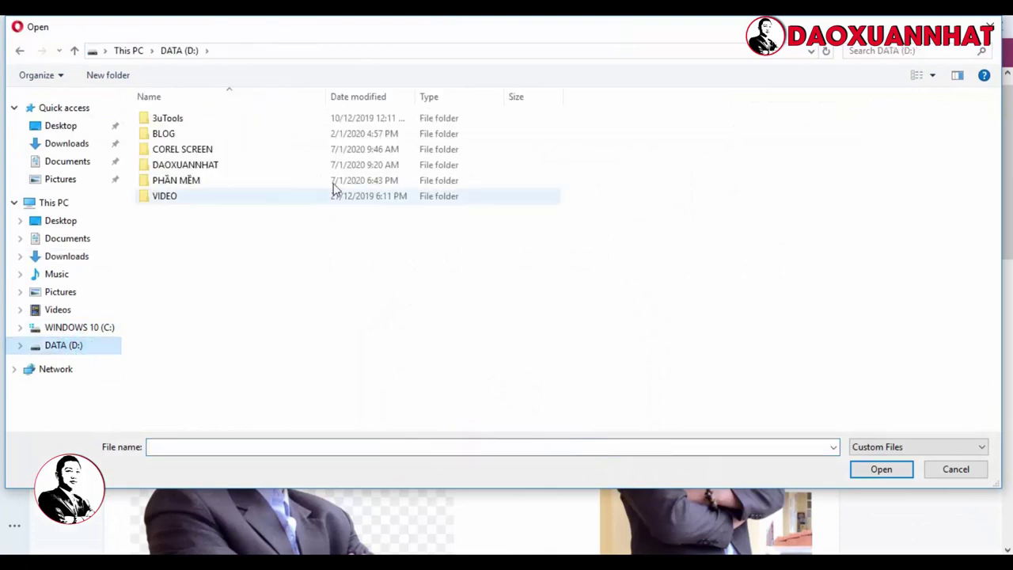
double_click(229, 165)
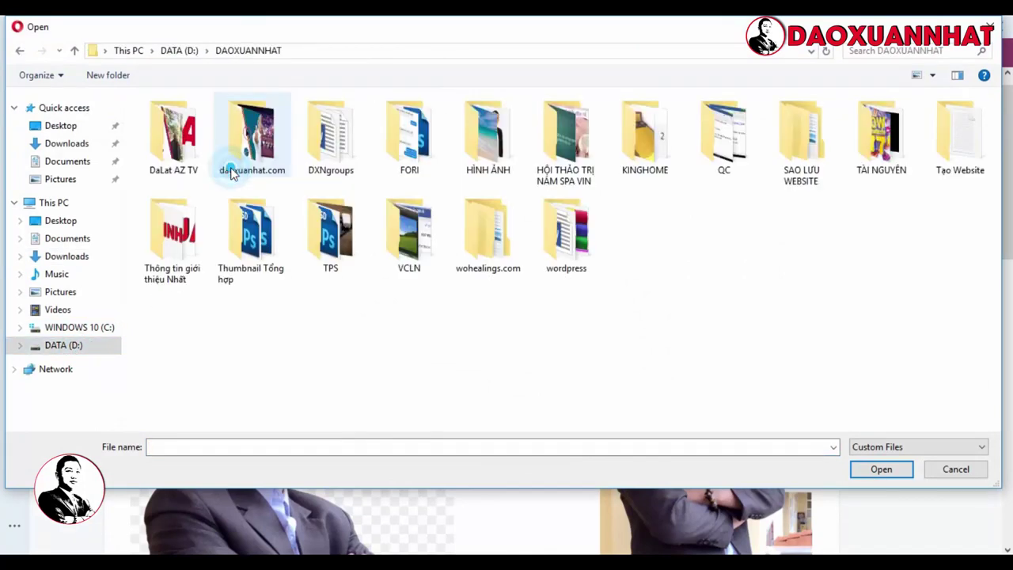
double_click(496, 164)
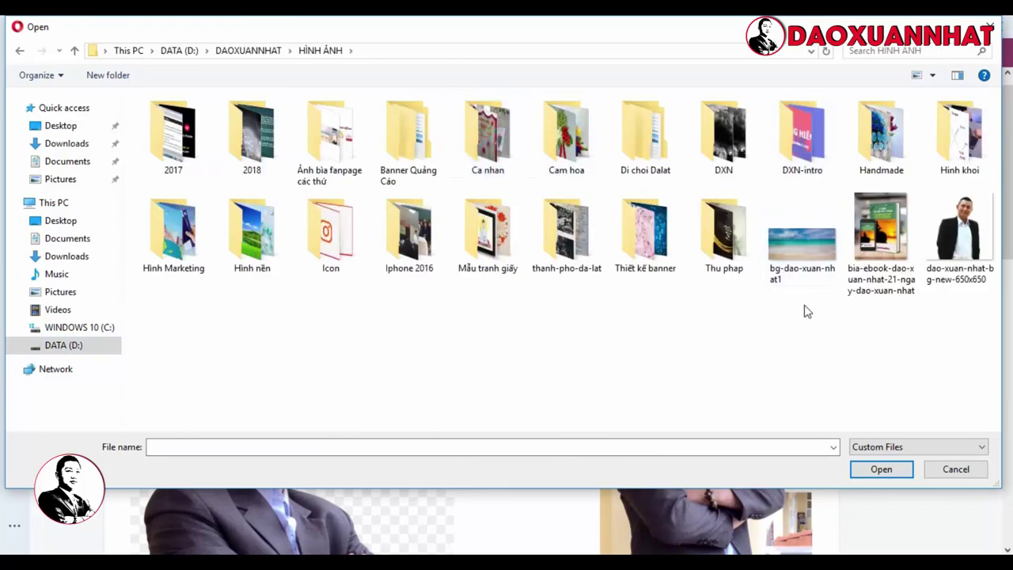
click(701, 153)
double_click(700, 153)
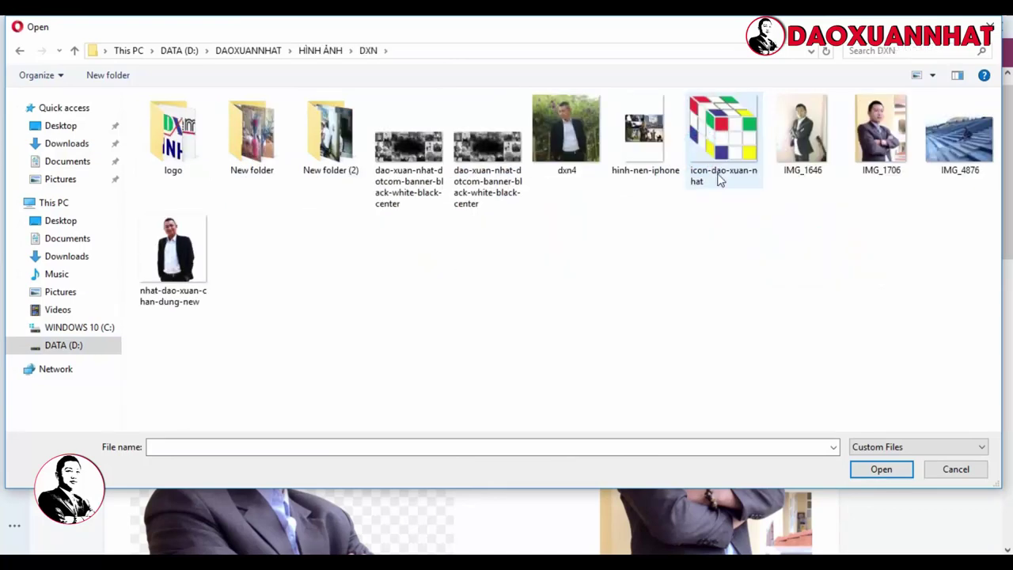
double_click(887, 142)
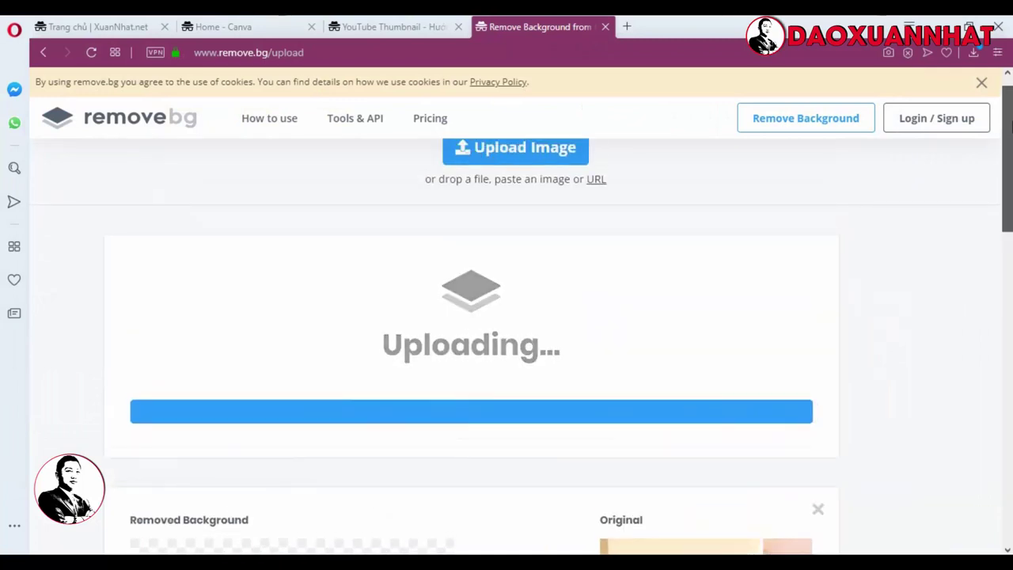
Download the IMG_1706 cut-out as a 436 × 574 preview PNG and reveal it in Downloads
mouse_move(1011, 126)
mouse_down()
mouse_move(1011, 204)
mouse_move(1010, 145)
mouse_up()
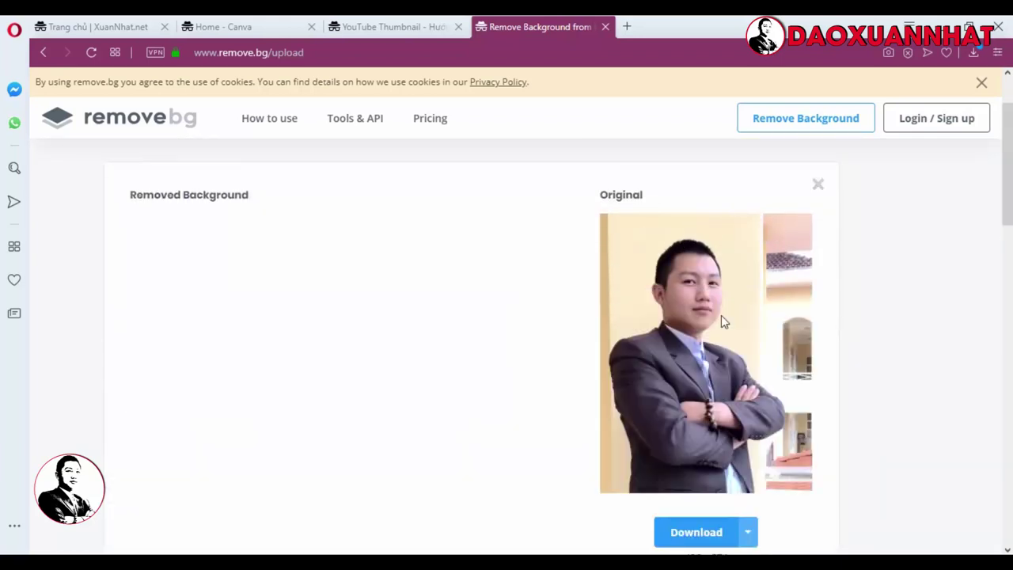
drag(1011, 143, 1011, 174)
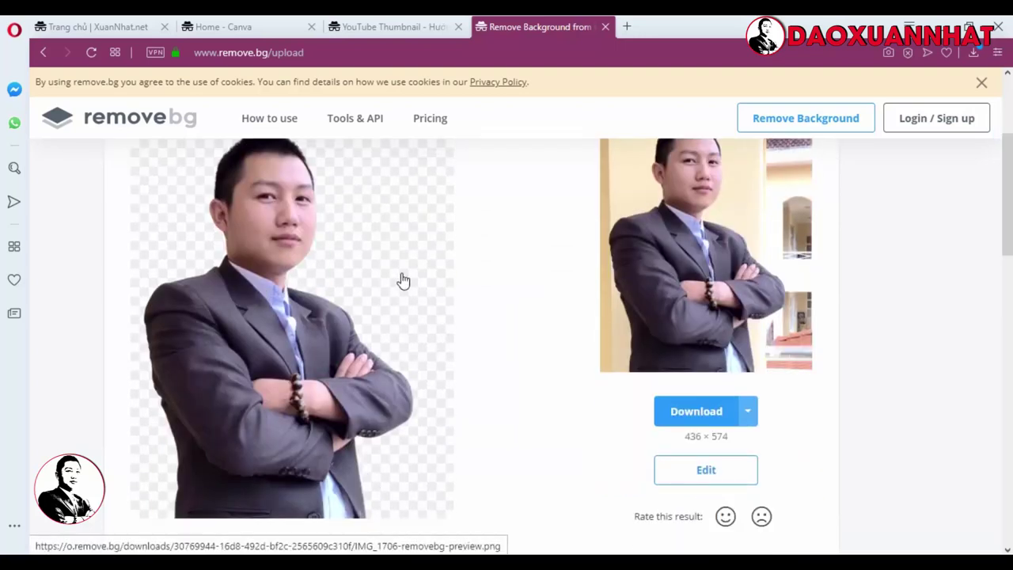
scroll(1008, 203, down, 2)
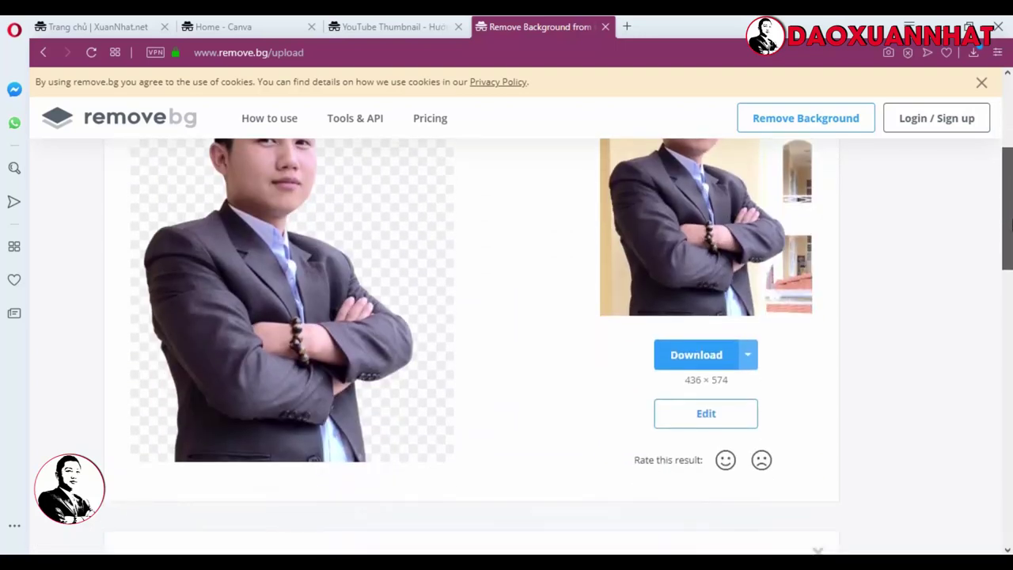
scroll(1006, 199, up, 1)
scroll(1006, 226, down, 2)
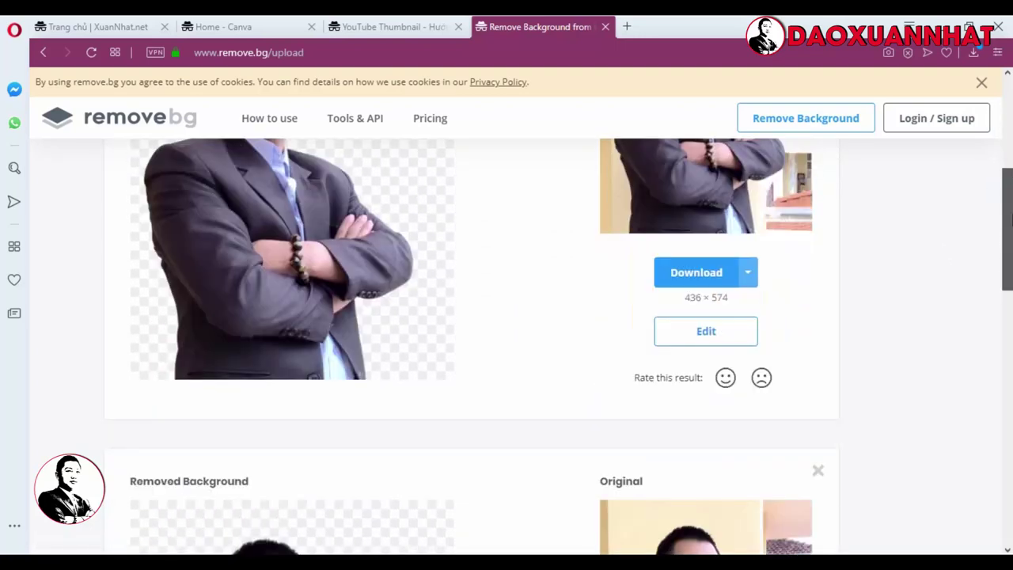
click(750, 276)
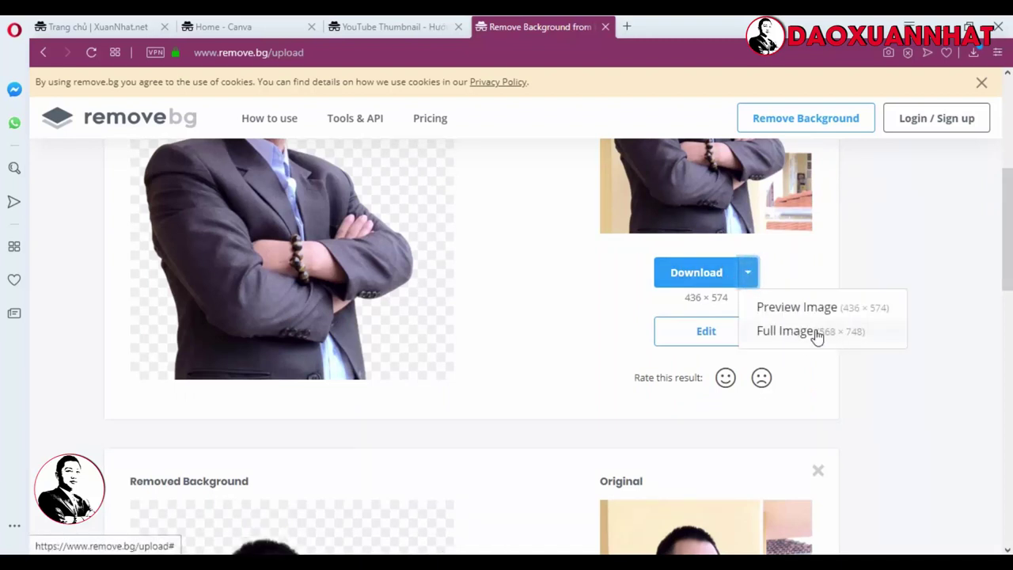
click(893, 226)
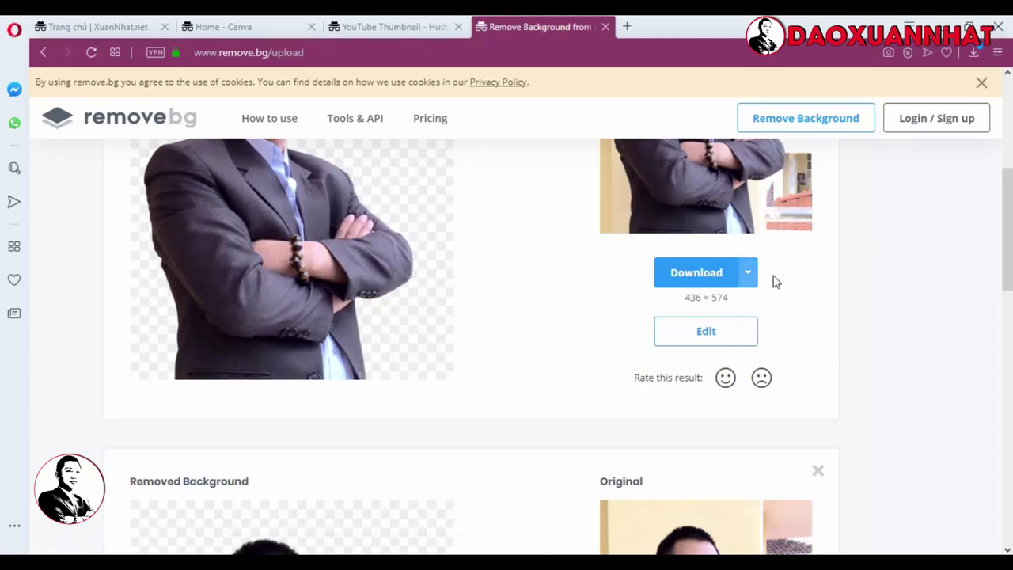
click(710, 277)
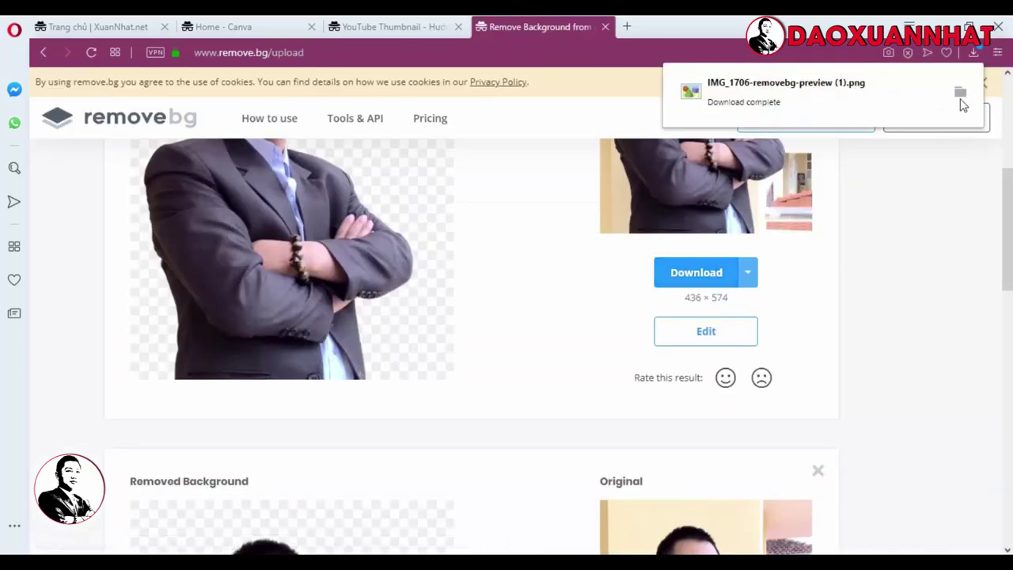
click(960, 93)
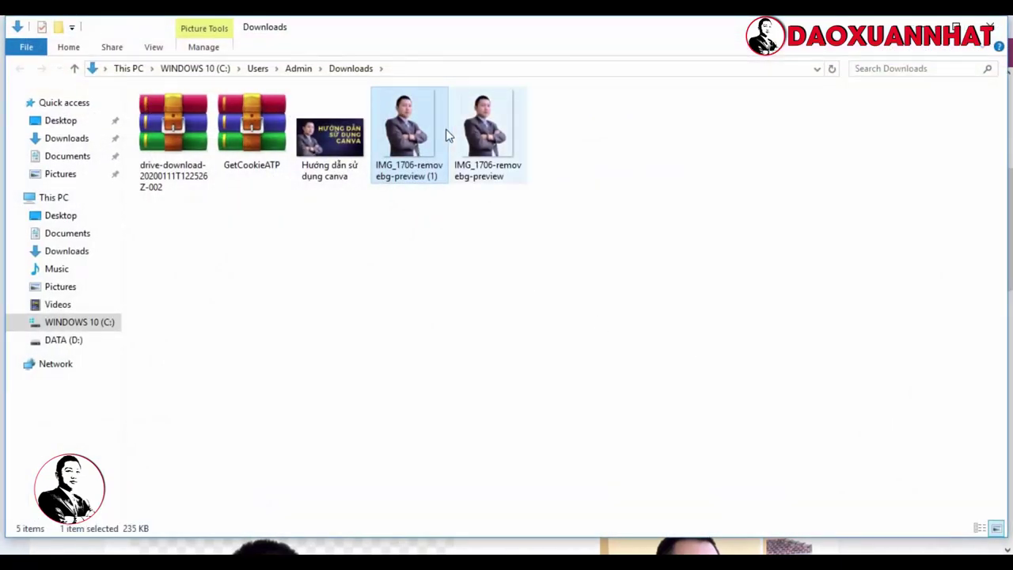
Compare both IMG_1706-removebg-preview files in Downloads, then close File Explorer
click(483, 150)
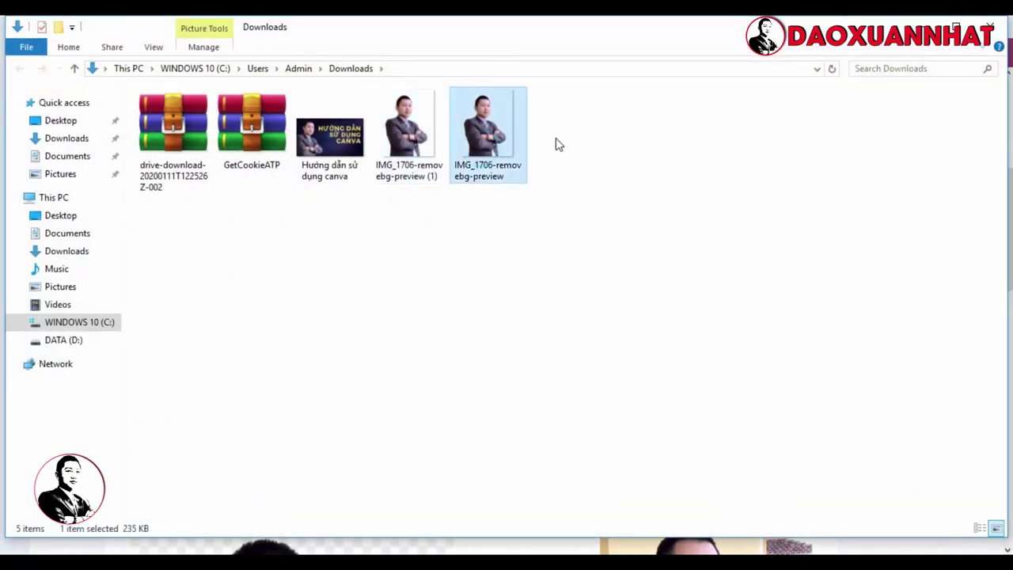
click(423, 134)
click(480, 123)
click(411, 130)
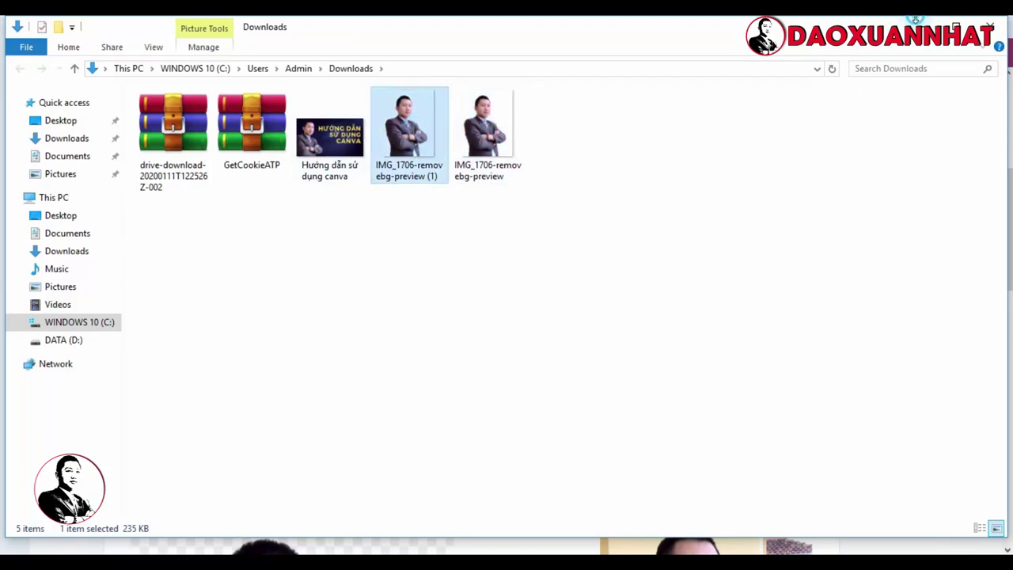
click(919, 26)
Swap the YouTube Thumbnail's starry background for a green leaf texture, then go to Canva Home
click(375, 27)
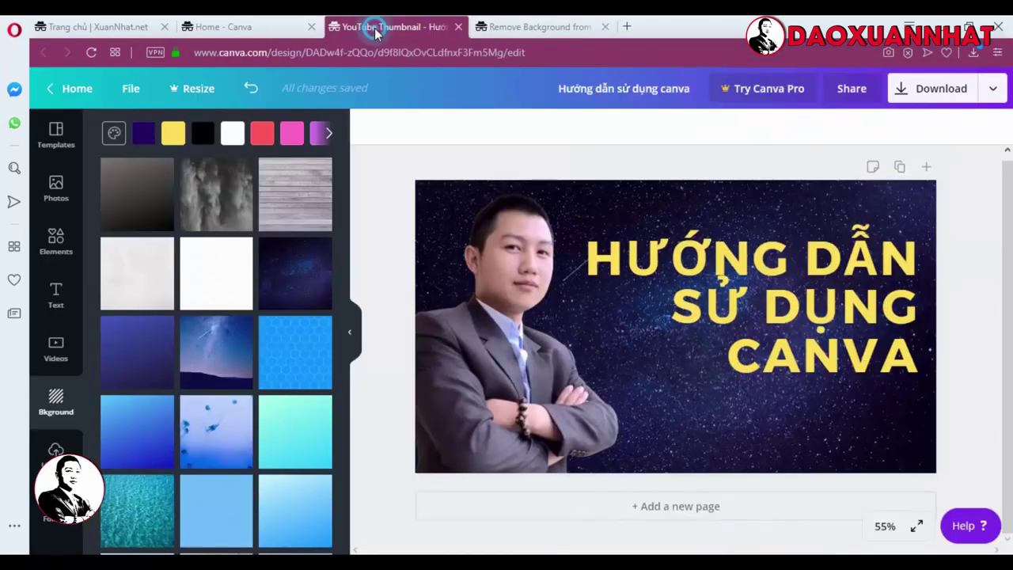
click(43, 457)
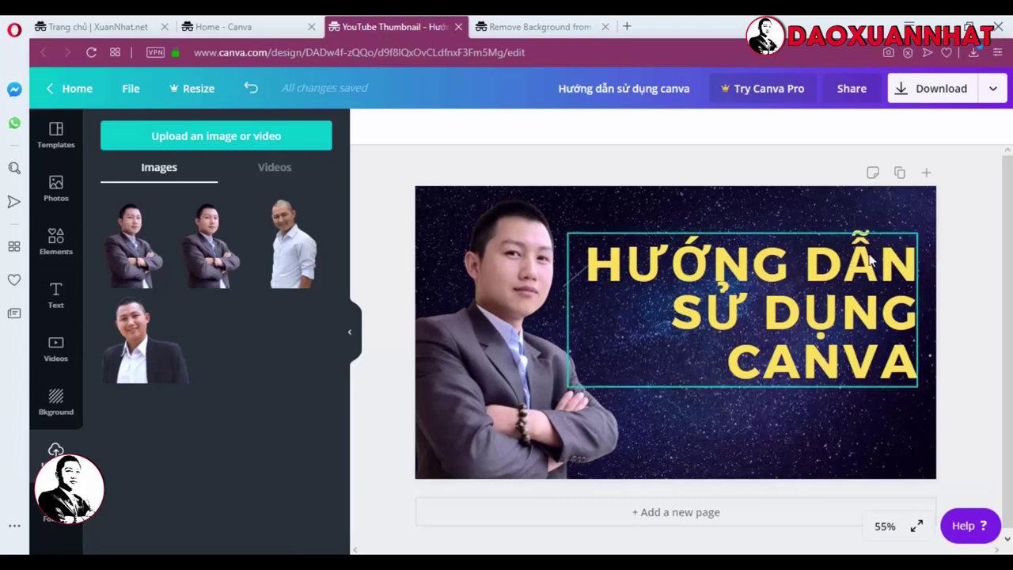
click(56, 400)
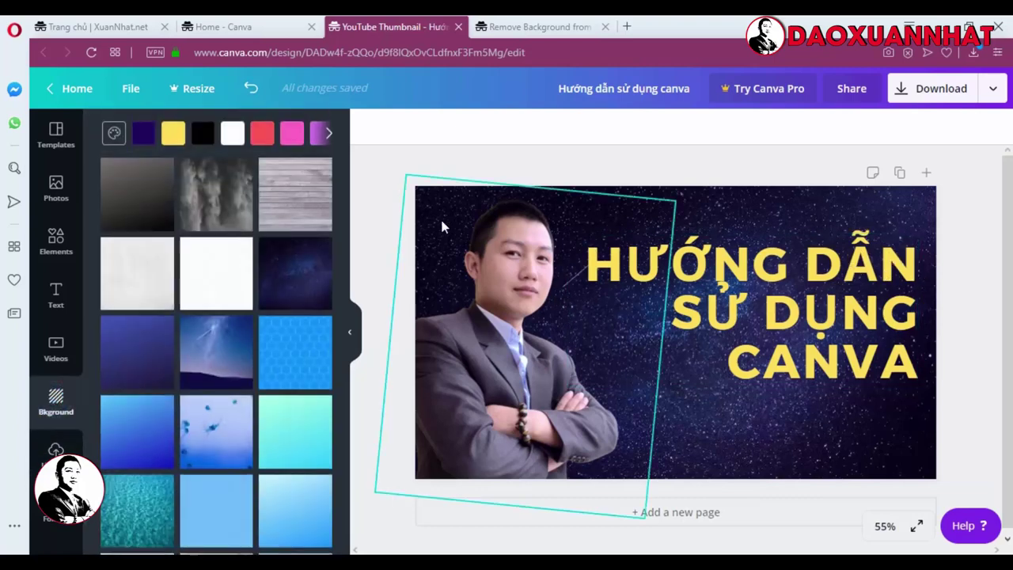
click(768, 214)
click(301, 337)
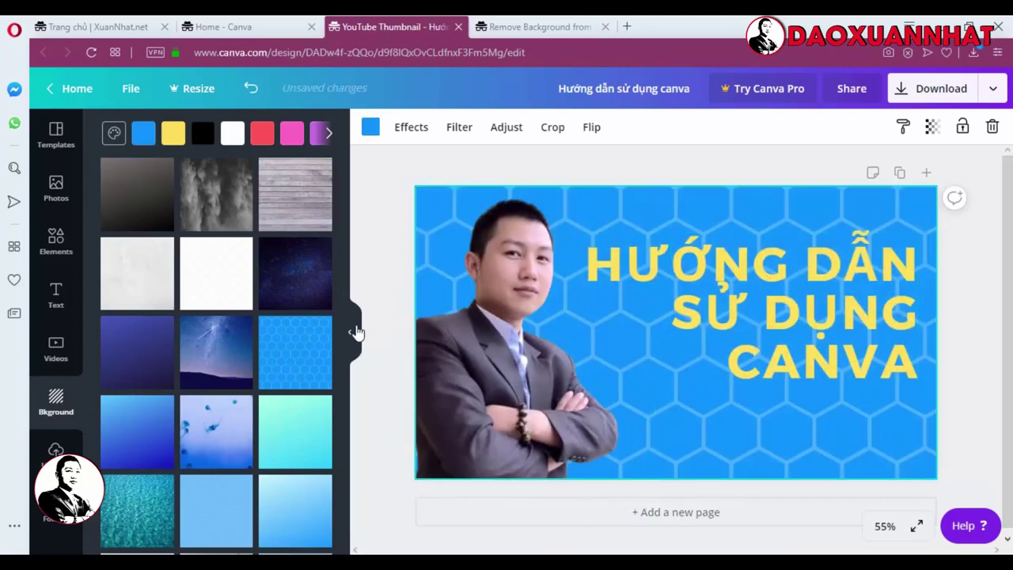
scroll(258, 391, down, 3)
scroll(248, 407, down, 2)
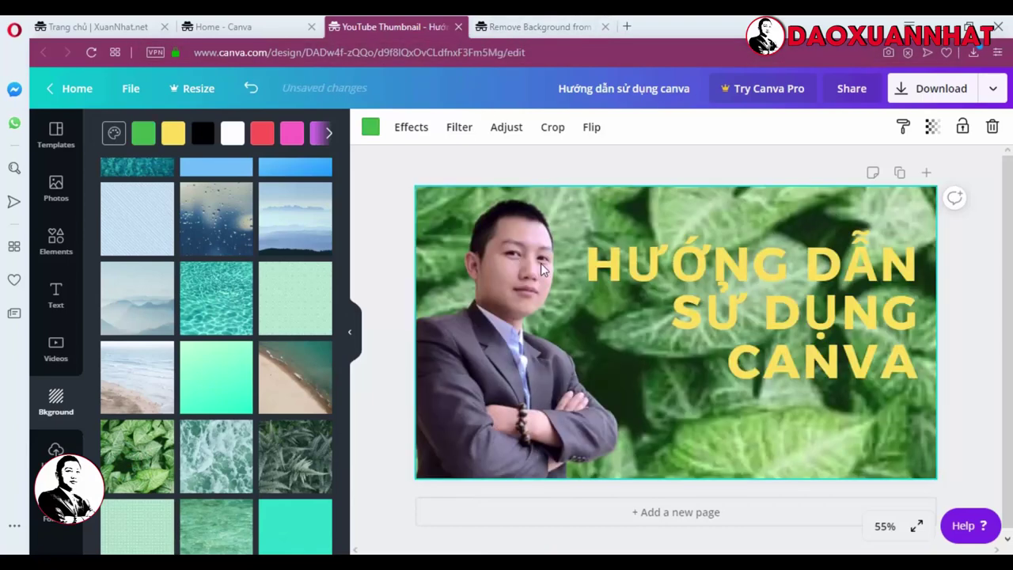
click(286, 24)
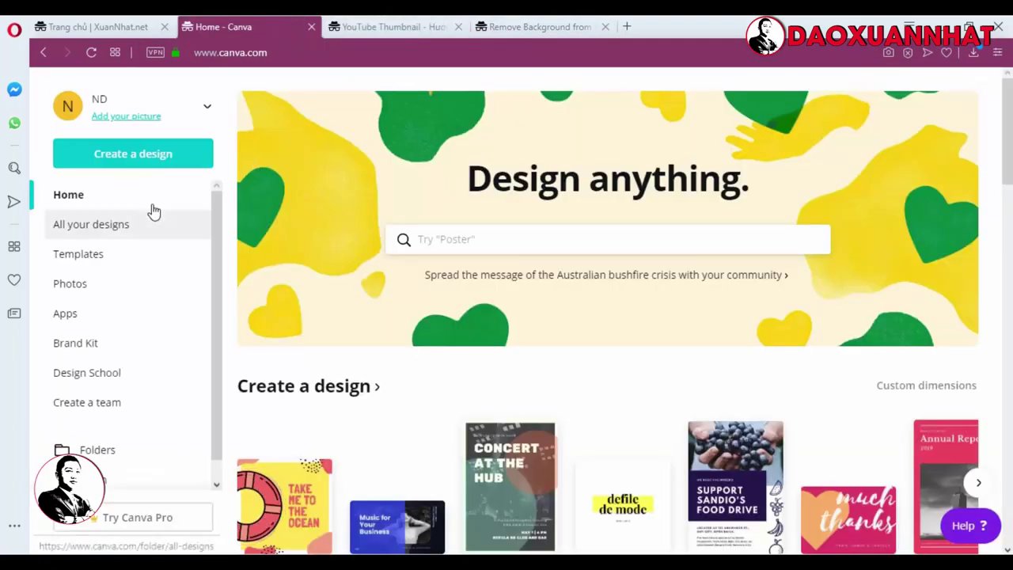
Search design types for 'thum', clear the search and browse the suggested formats
click(135, 157)
text(thum)
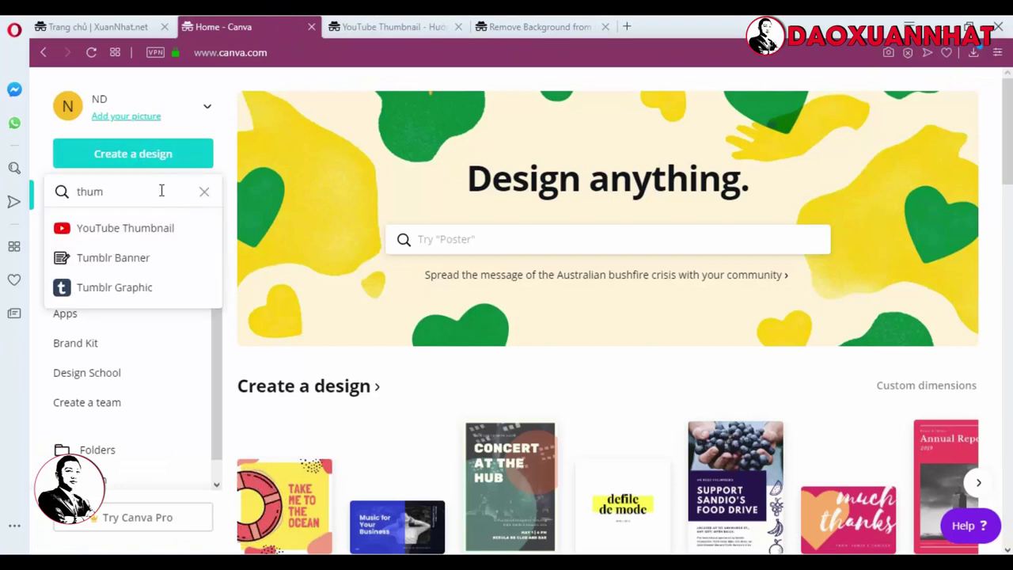
click(205, 192)
mouse_move(219, 237)
mouse_down()
mouse_move(228, 309)
mouse_move(220, 380)
mouse_move(235, 216)
mouse_up()
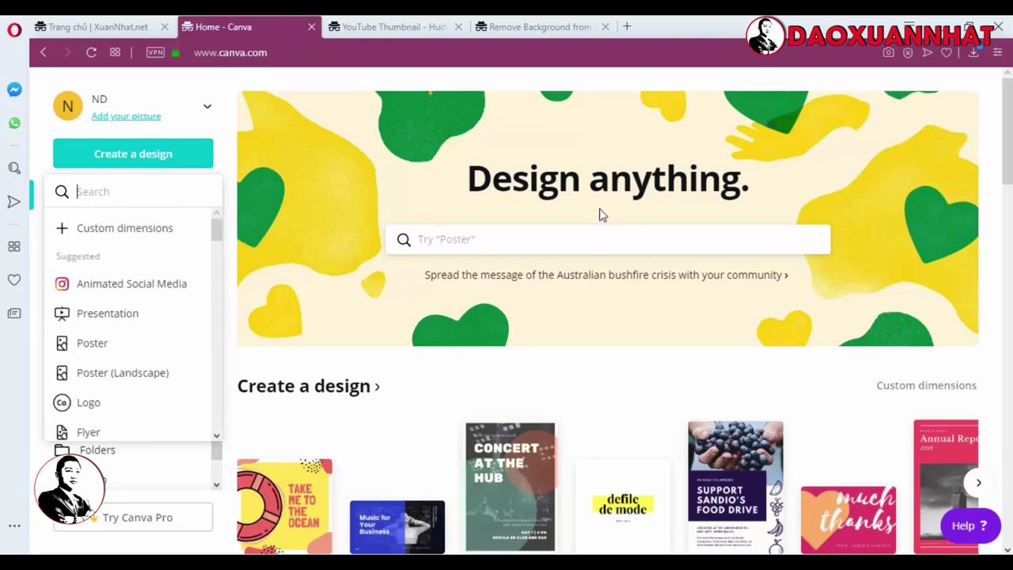